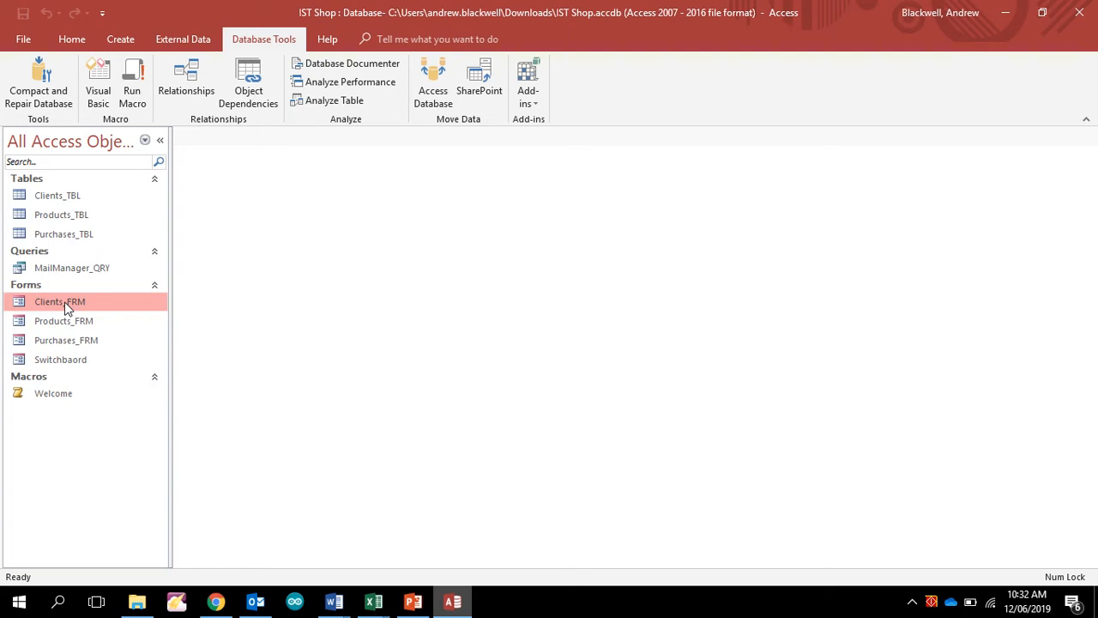
Step: Open the Clients_FRM and Products_FRM forms and check the Products form's property sheet in Design View
double_click(67, 307)
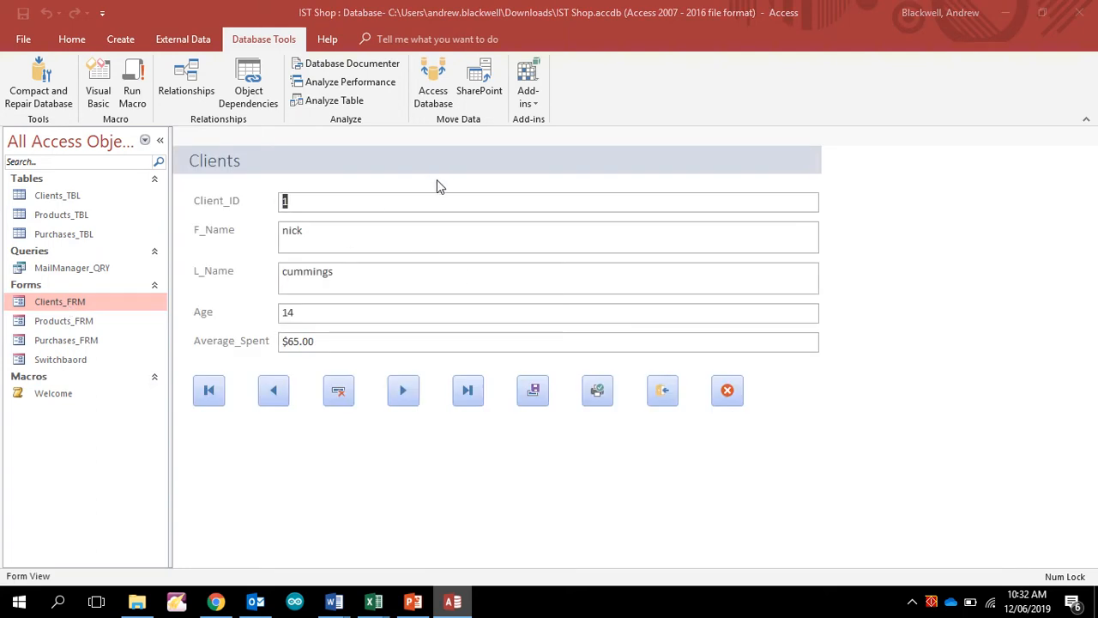
double_click(64, 321)
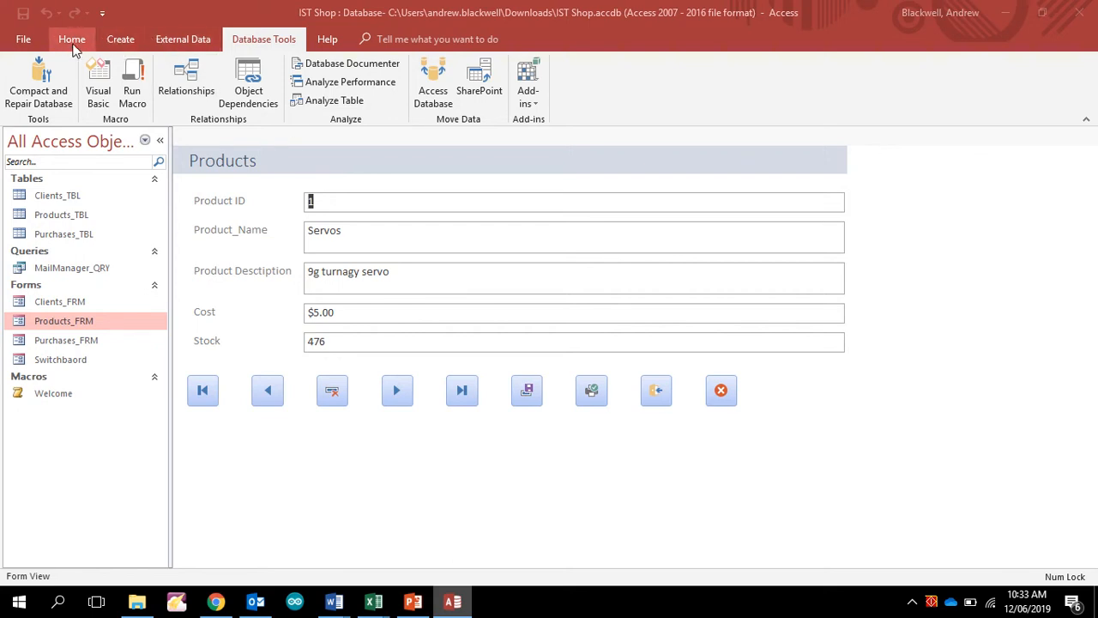
right_click(387, 159)
left_click(425, 210)
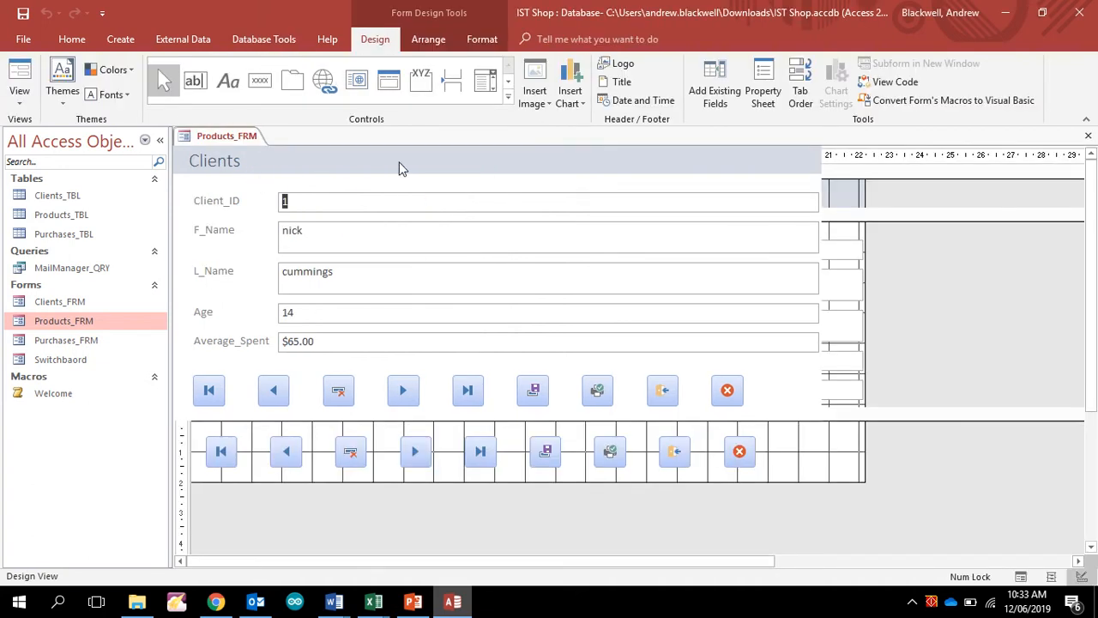
left_click(750, 100)
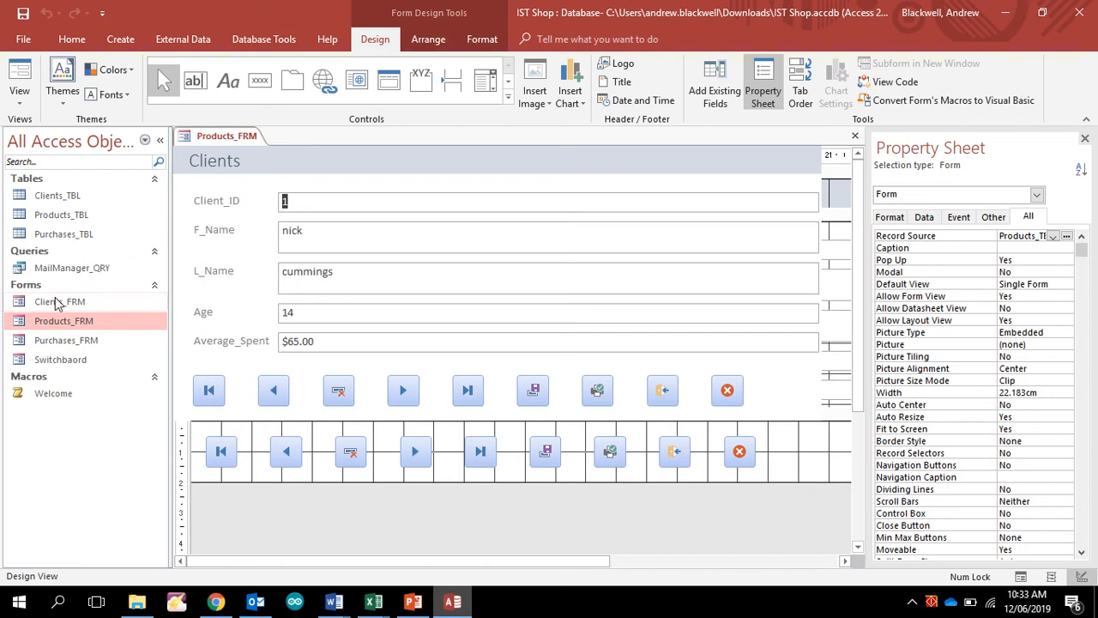
left_click(18, 77)
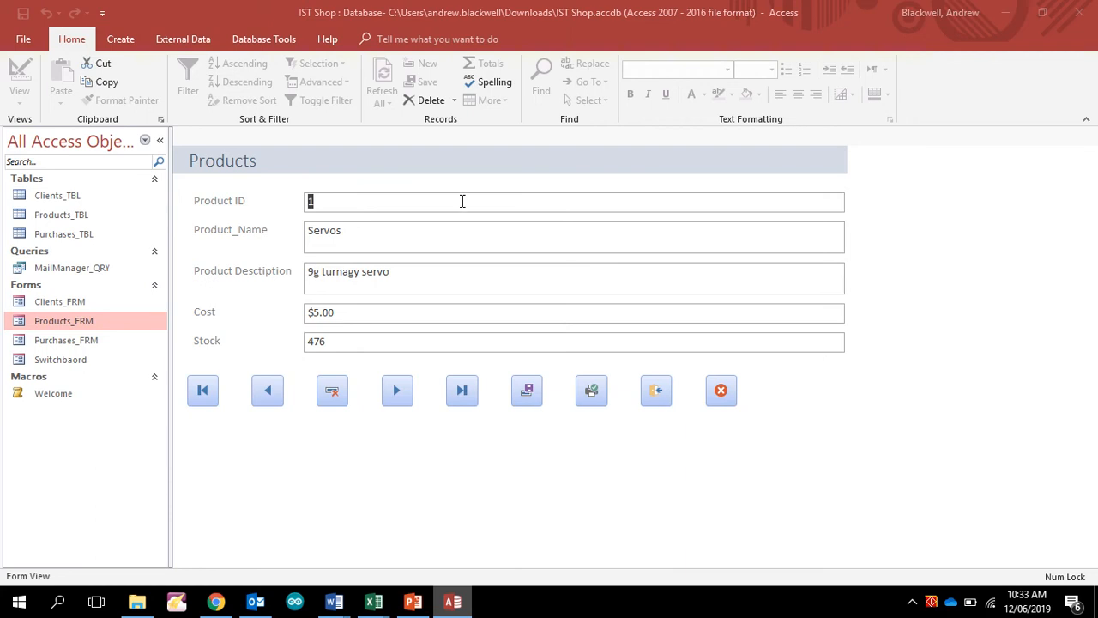
Step: Open the Switchbaord form, dismiss its welcome message, and close the Products form behind it
double_click(73, 360)
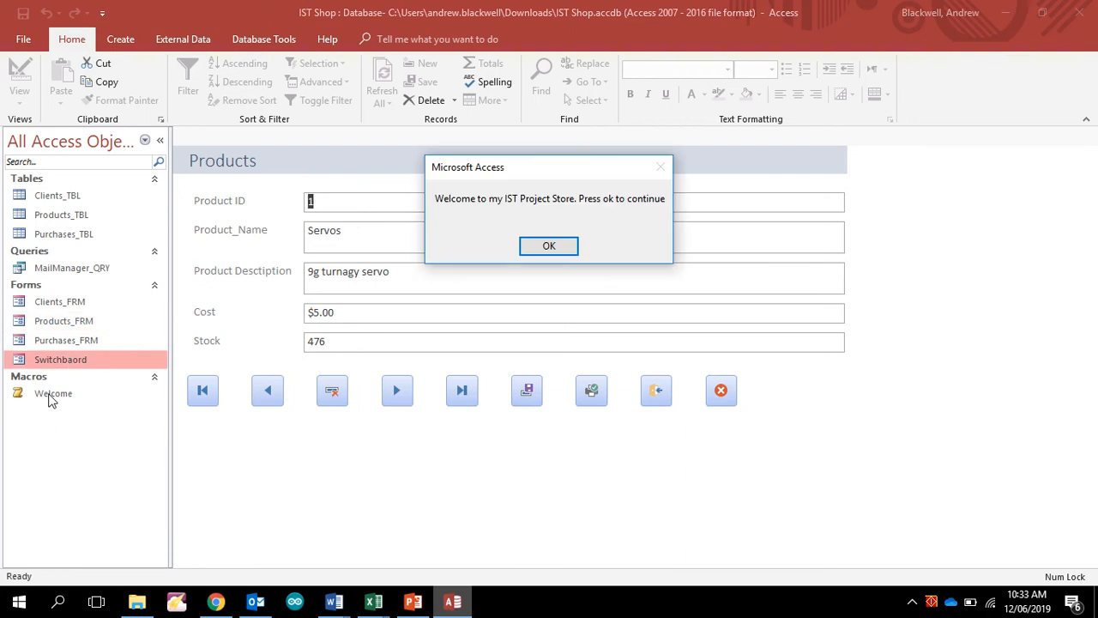
left_click(550, 247)
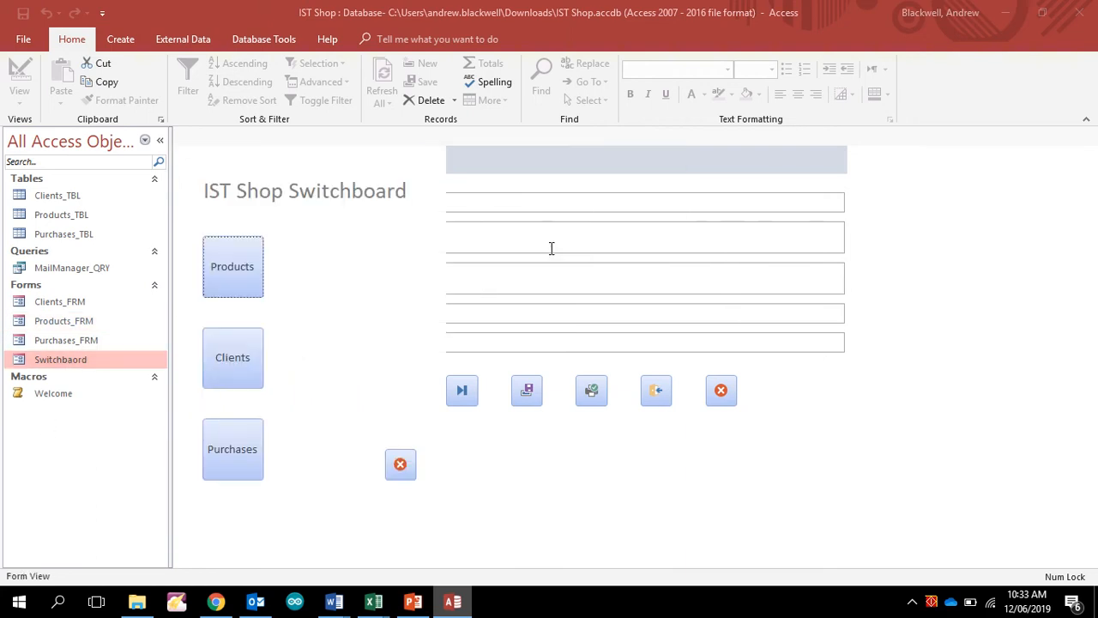
right_click(300, 152)
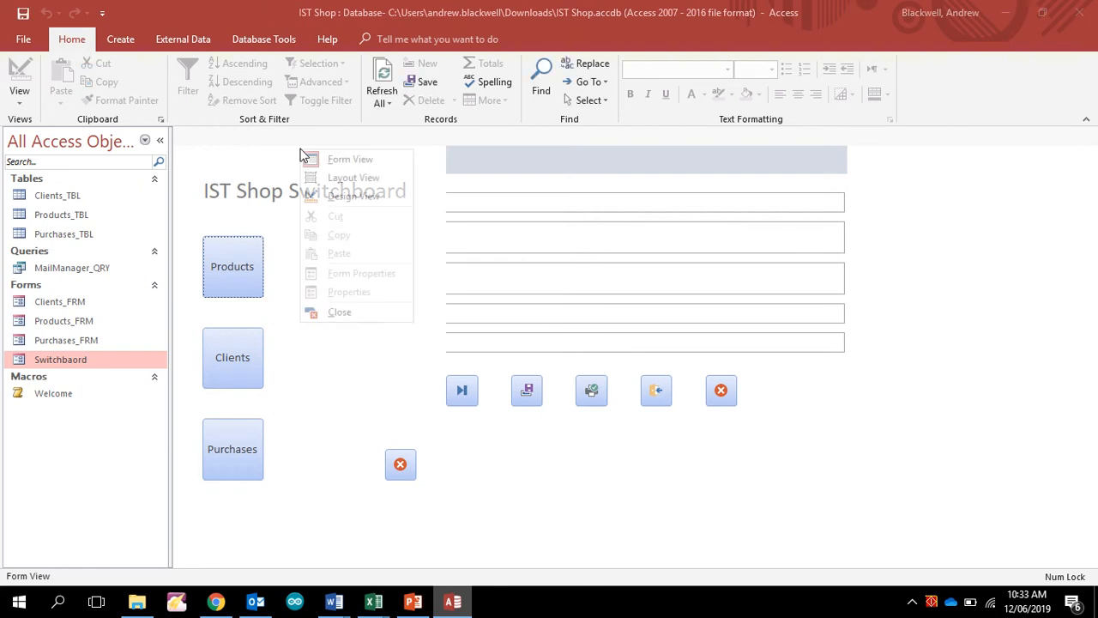
left_click(659, 401)
left_click(661, 394)
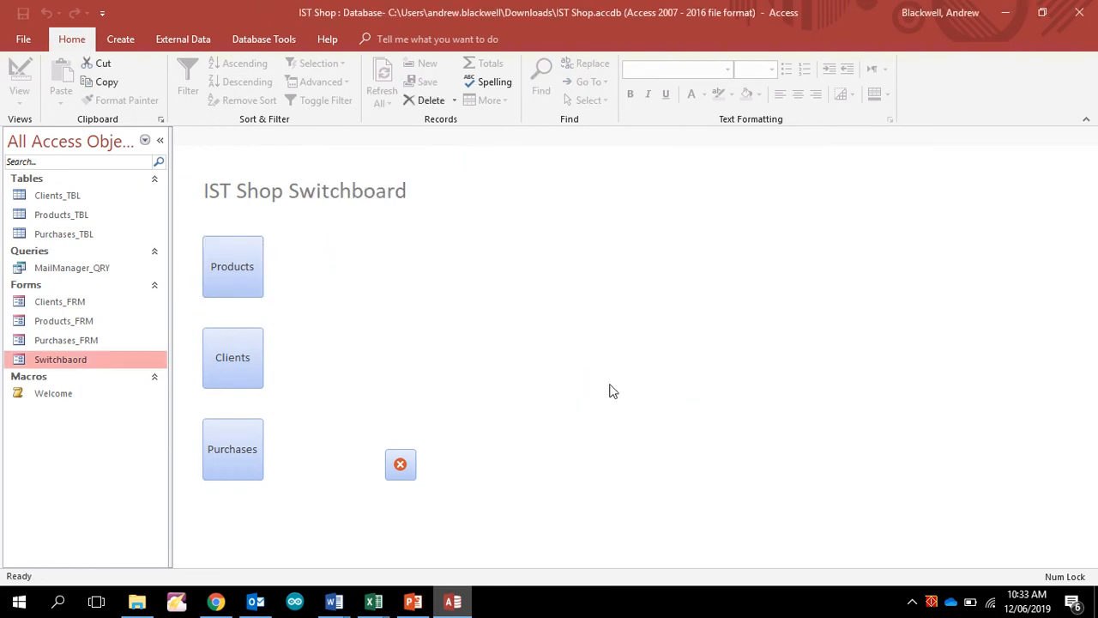
Step: Show the Switchbaord form in Design View and examine which macro is assigned to its On Load event
right_click(335, 241)
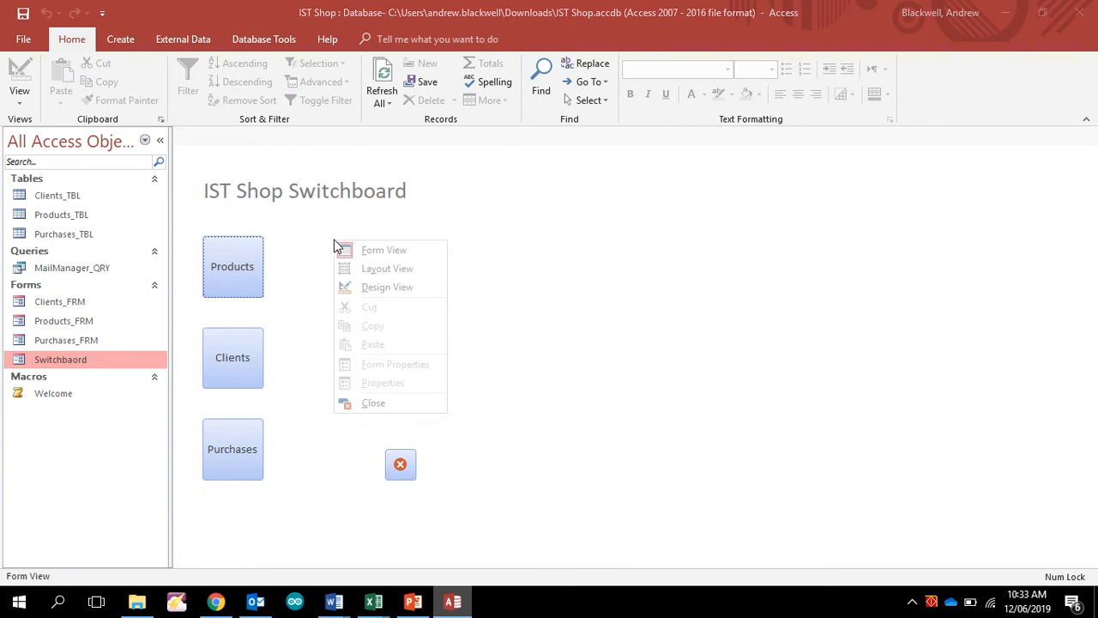
left_click(394, 288)
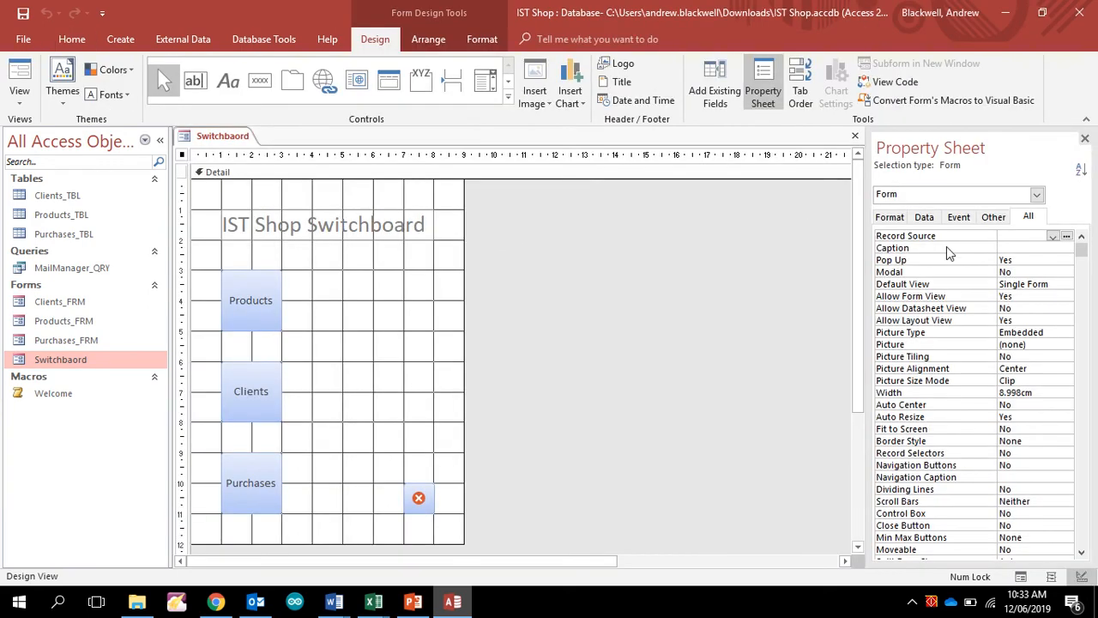
left_click(958, 217)
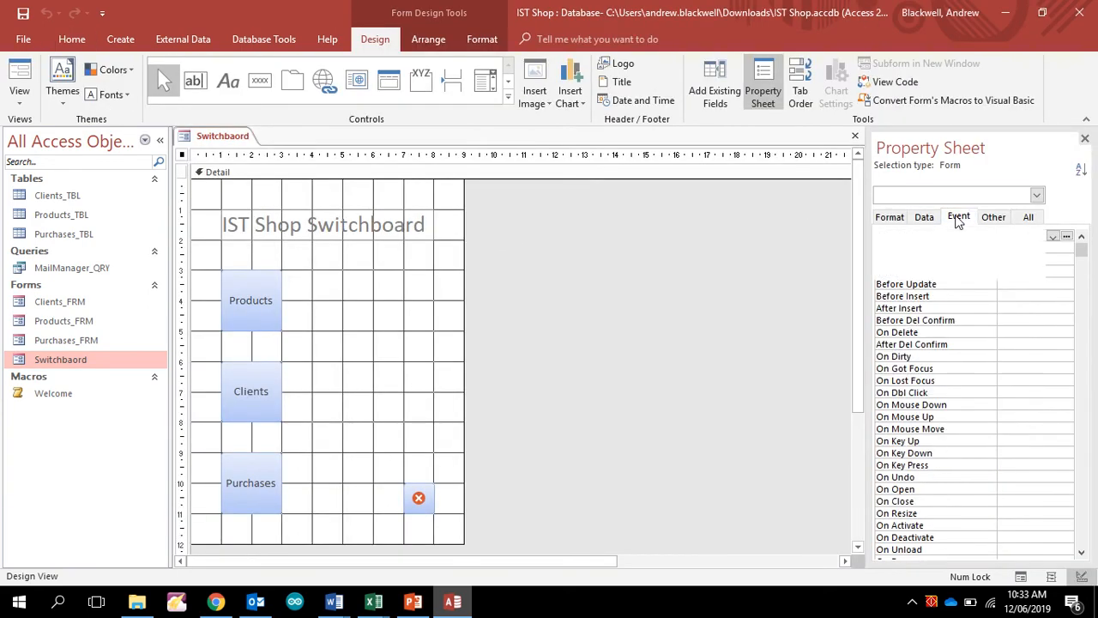
left_click(1053, 248)
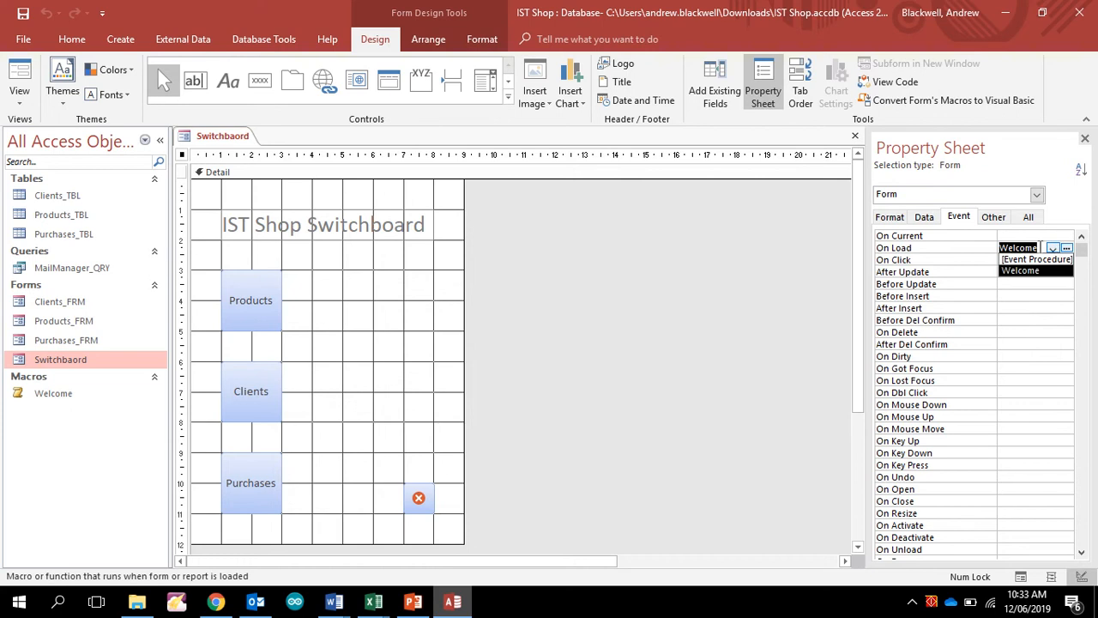
left_click(661, 267)
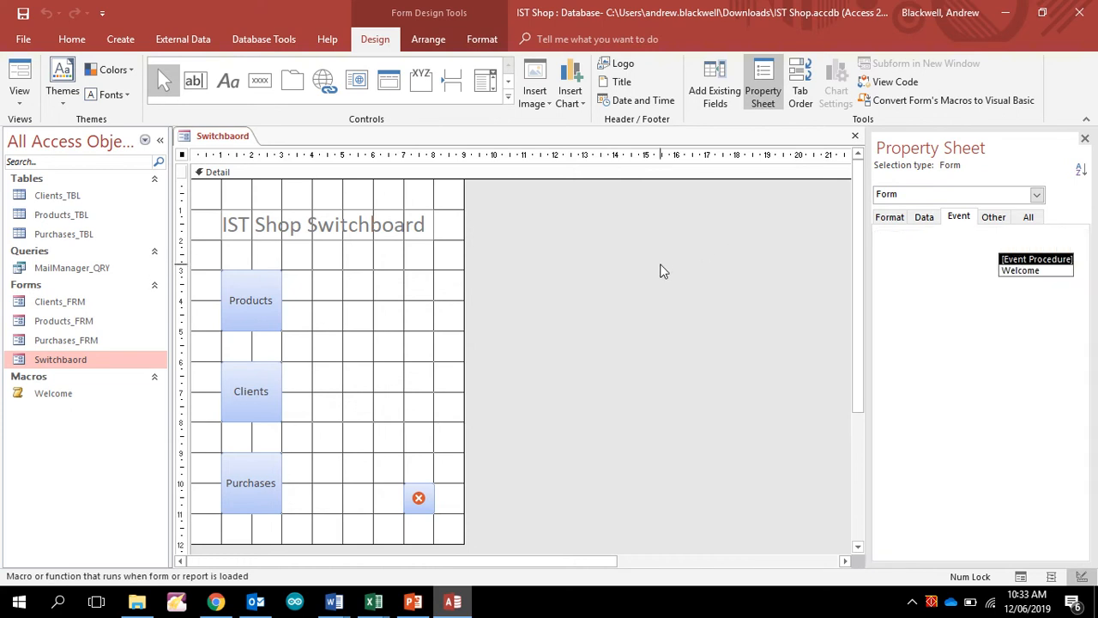
Step: Create a new macro containing a Beep action
left_click(120, 40)
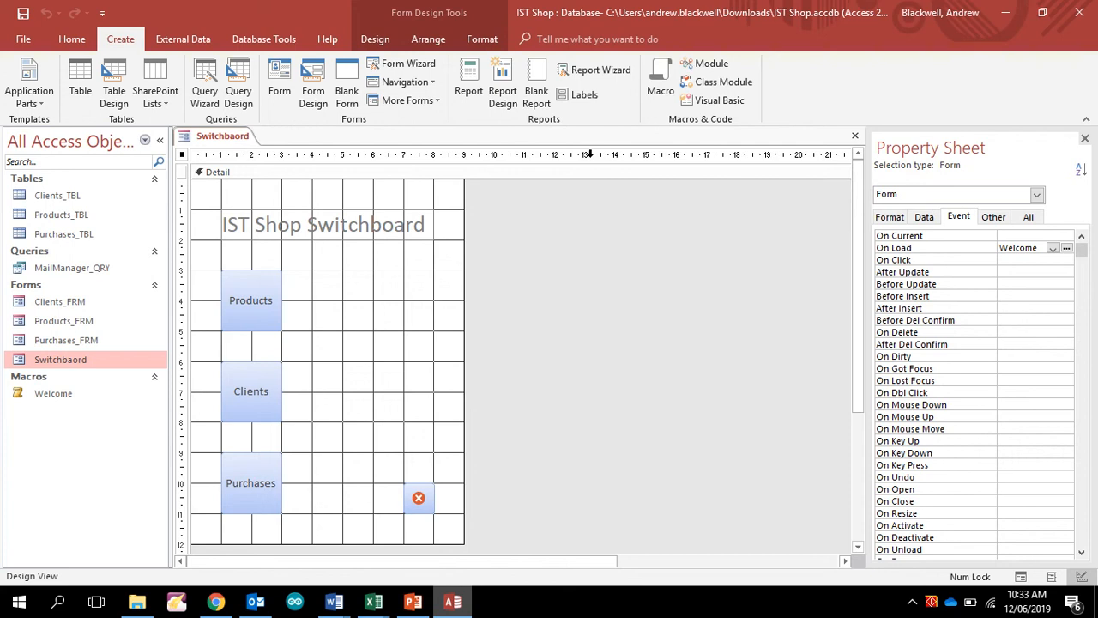
left_click(657, 86)
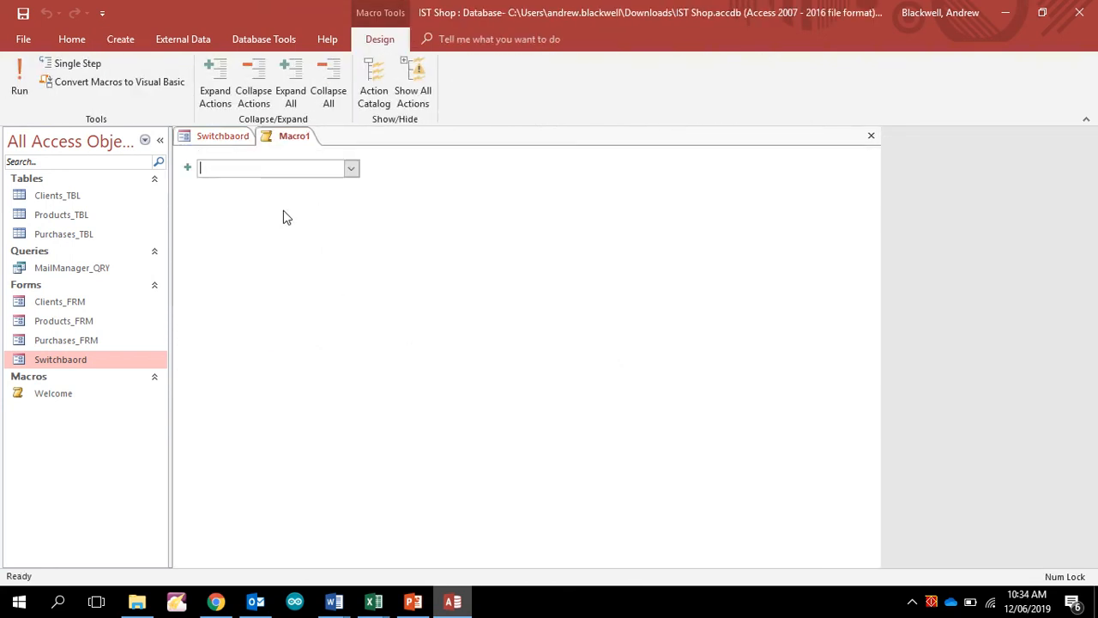
left_click(351, 169)
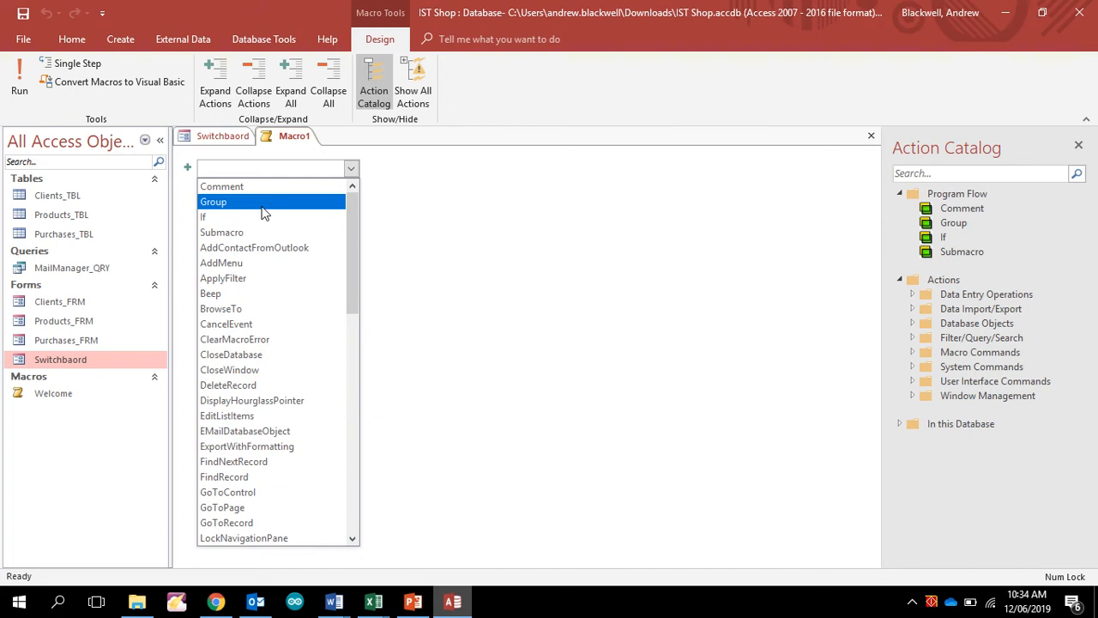
left_click(244, 293)
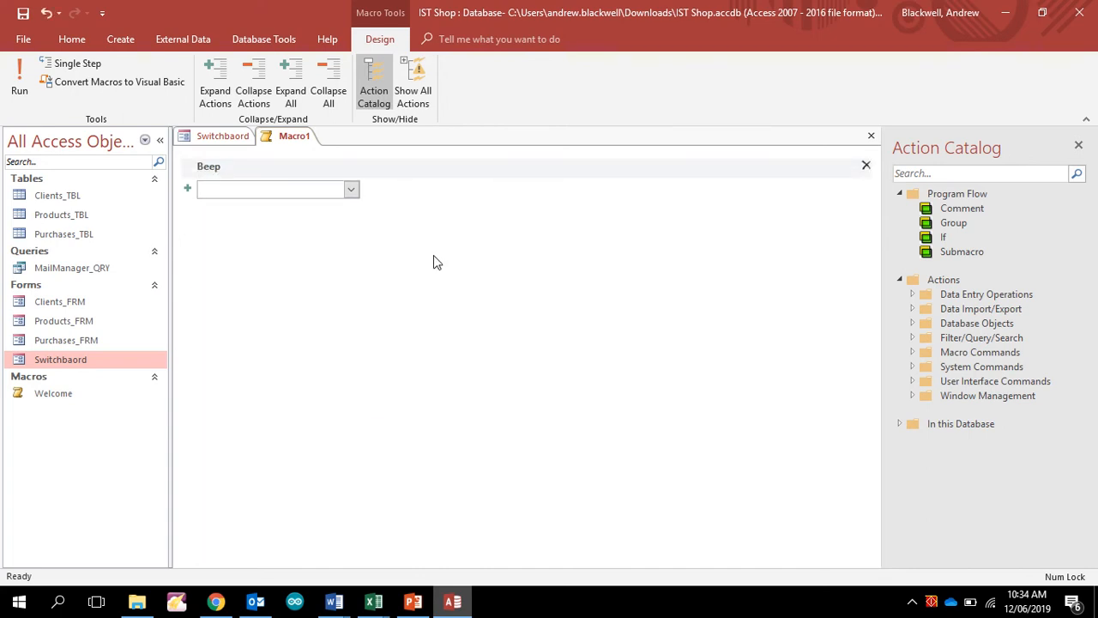
Step: Open the Welcome macro in Design View and set its message box type to Warning! and title to Hello
left_click(56, 398)
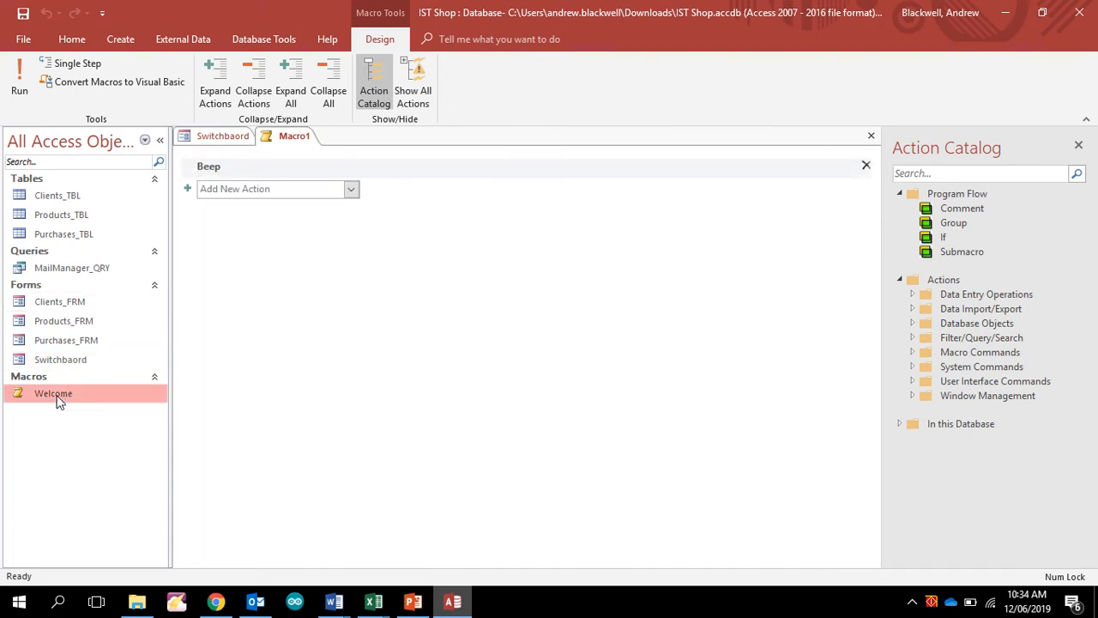
right_click(57, 398)
left_click(89, 225)
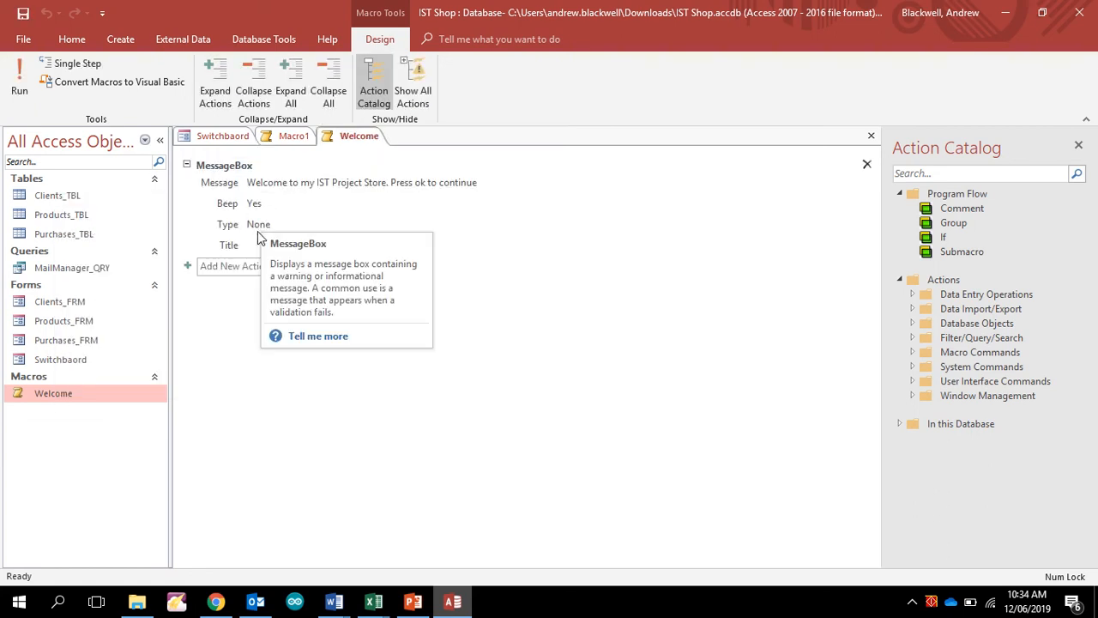
left_click(262, 228)
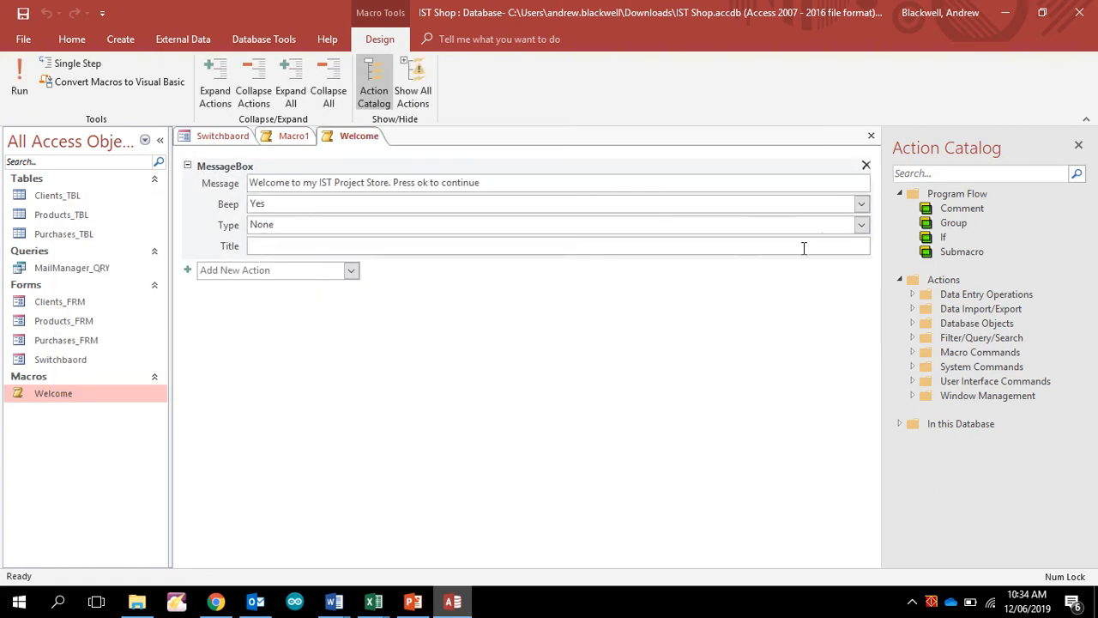
left_click(860, 224)
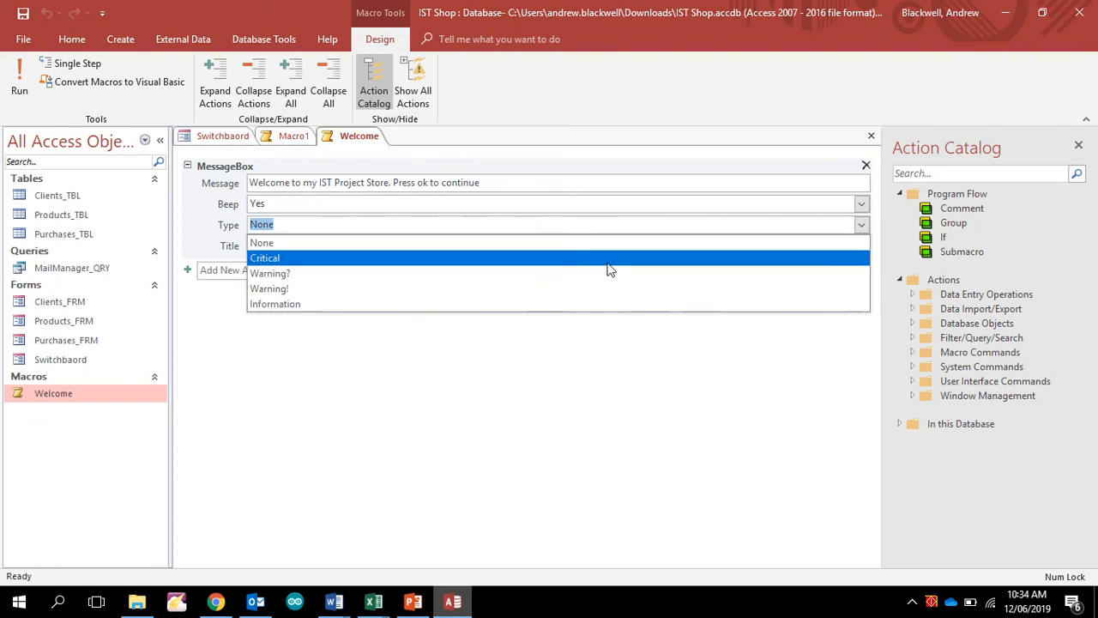
left_click(360, 288)
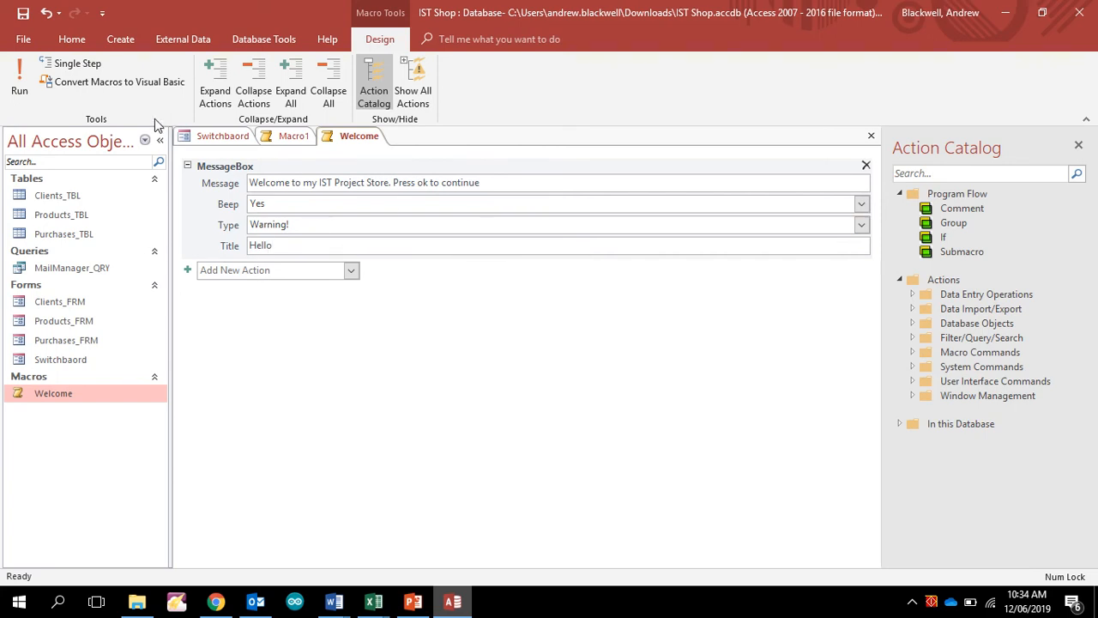
Step: Save and run the Welcome macro, and dismiss its message box
left_click(19, 82)
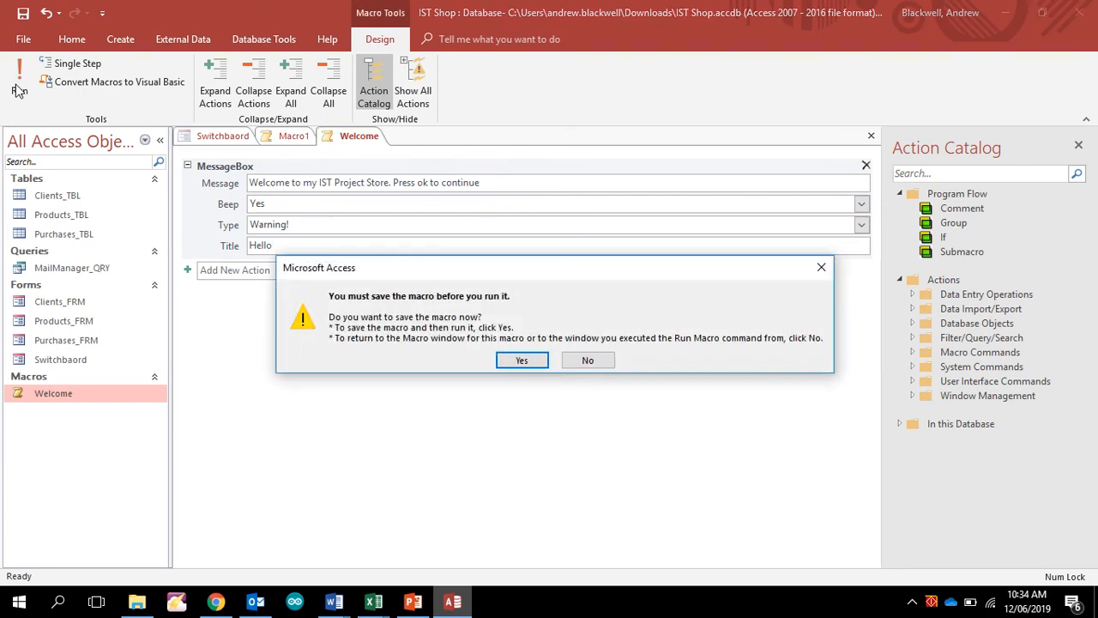
left_click(518, 361)
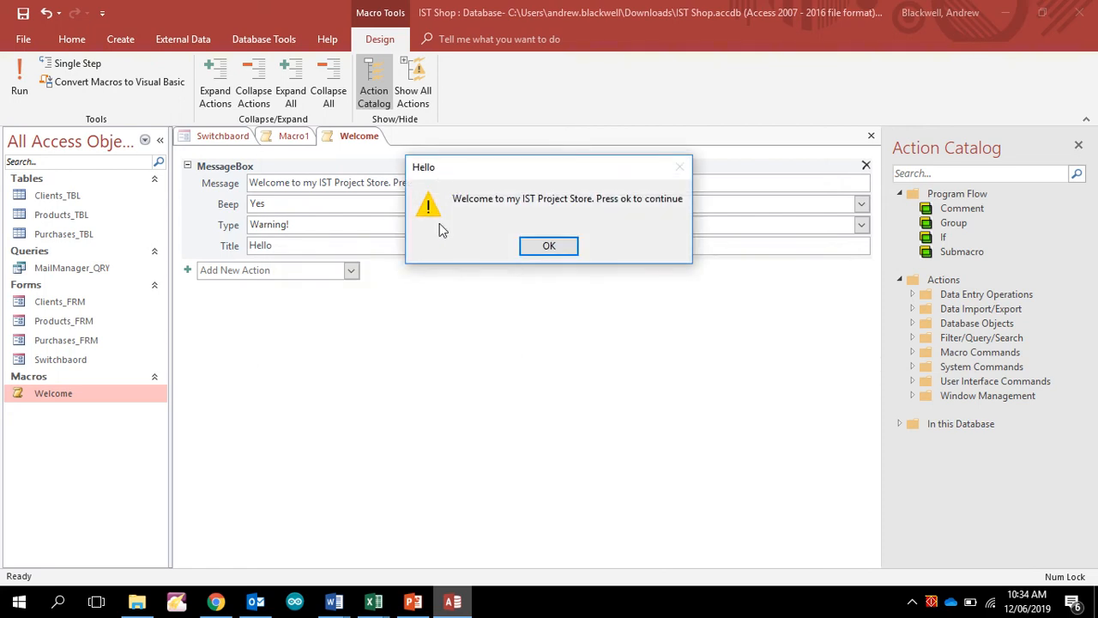
left_click(553, 250)
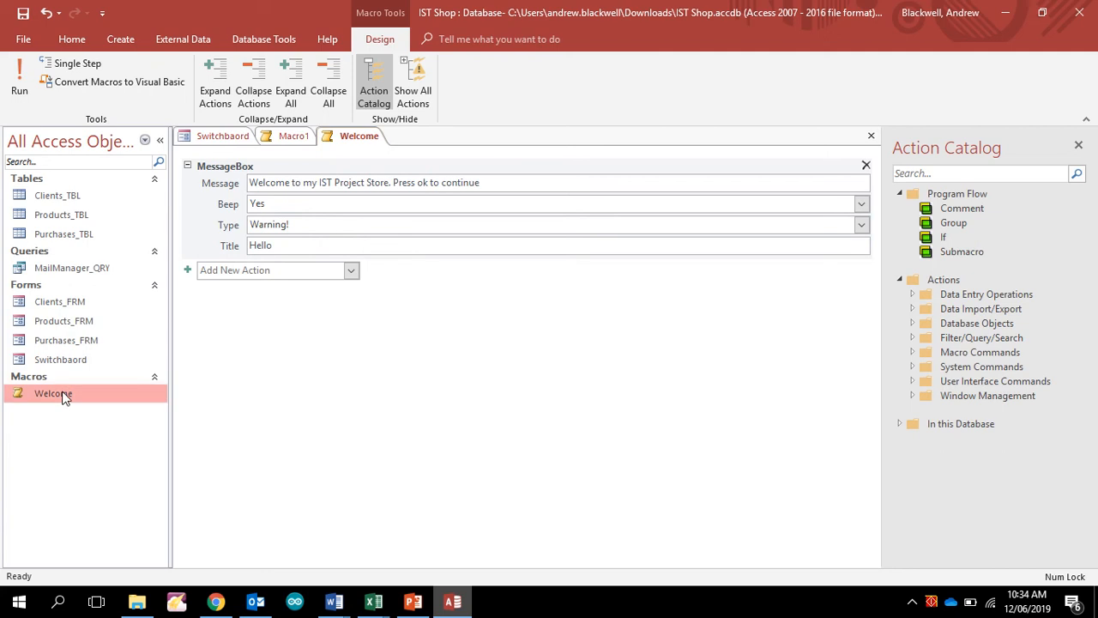
Step: Open the Switchbaord form in Form View to test its welcome message, and dismiss the message
left_click(70, 348)
left_click(71, 363)
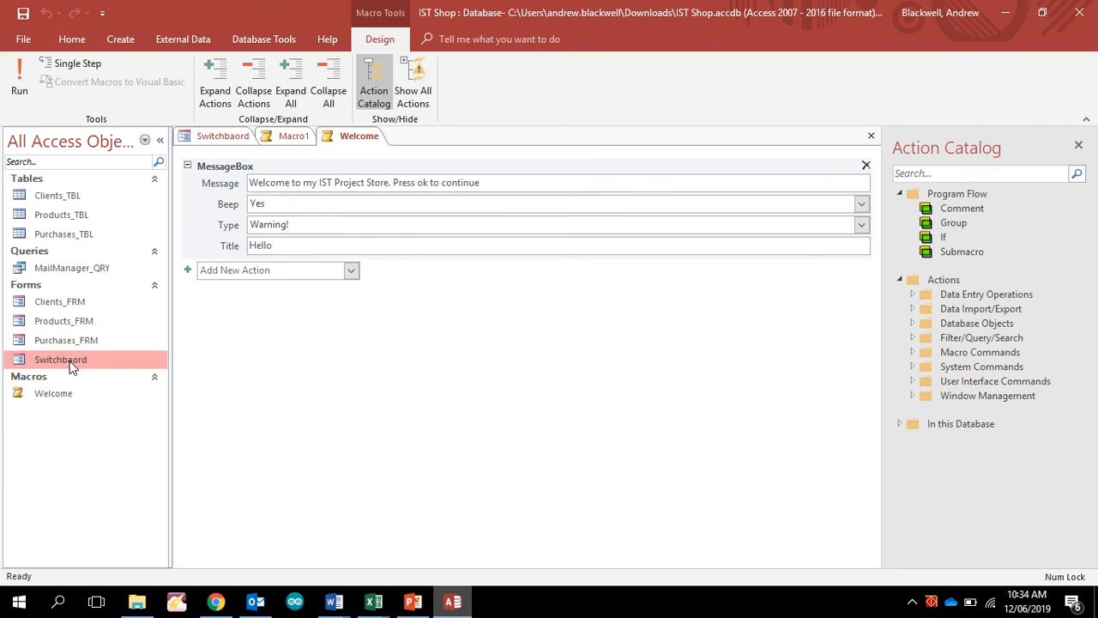
double_click(72, 363)
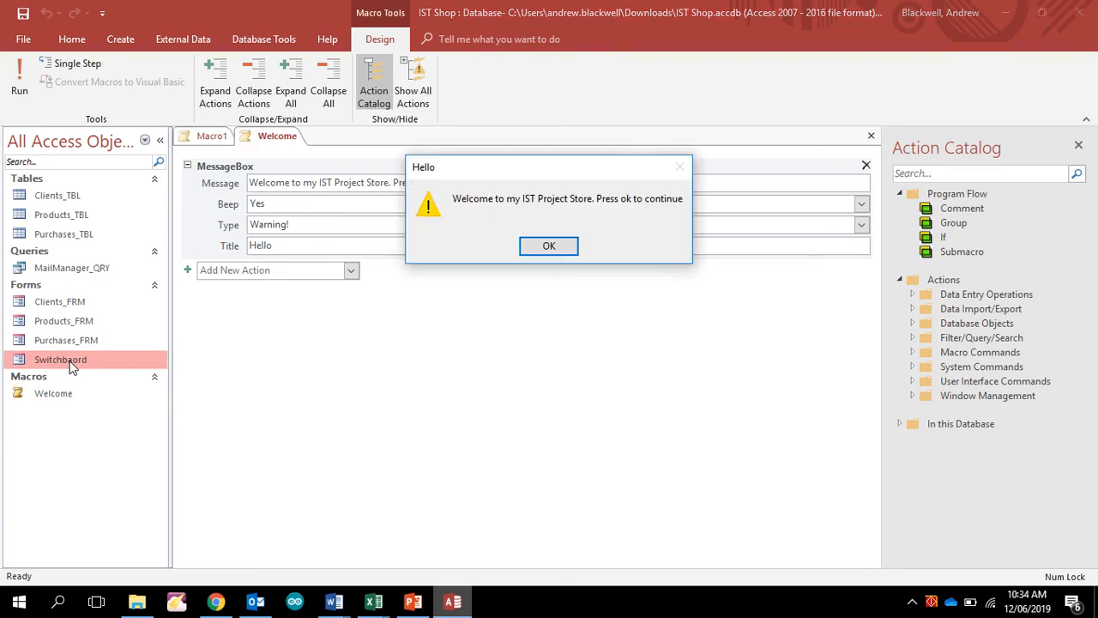
left_click(550, 247)
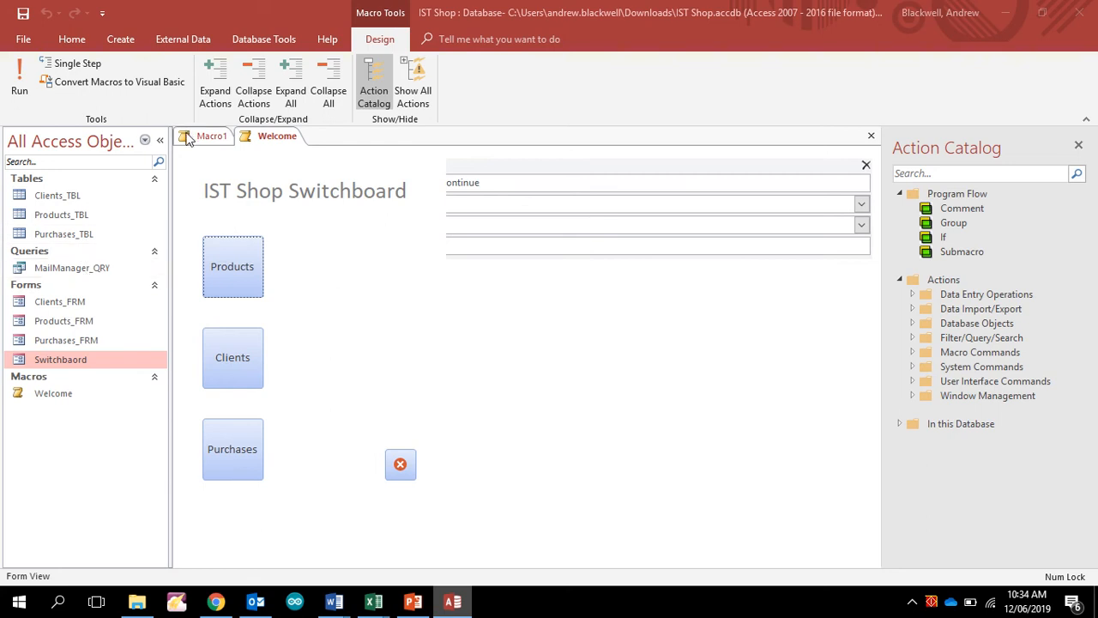
Step: Open the MailManager_QRY query and close the switchboard form covering it
double_click(82, 273)
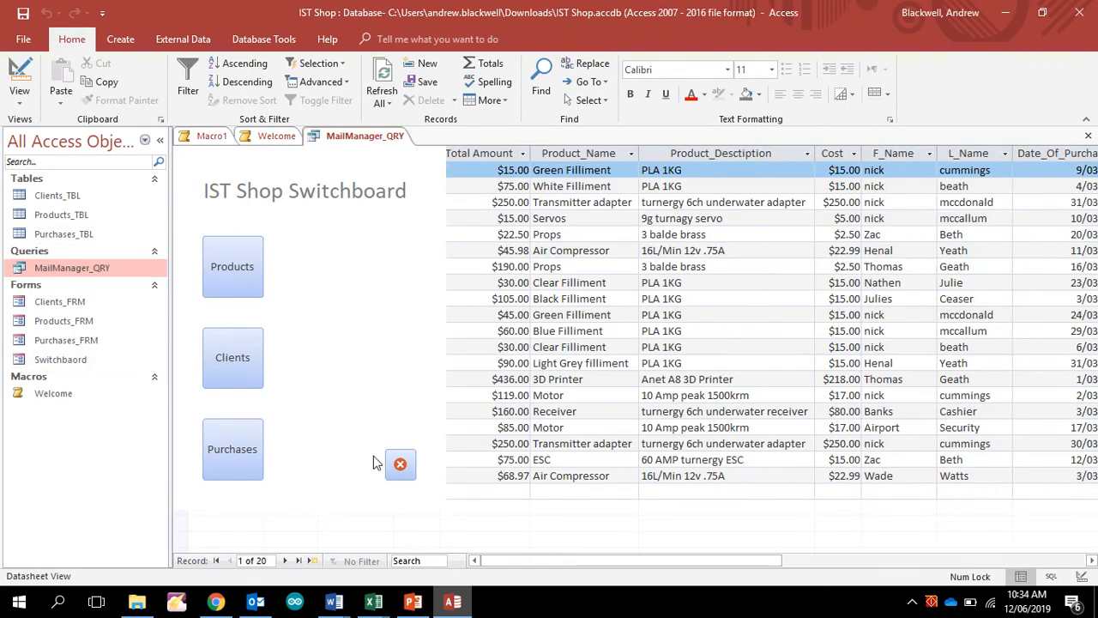
right_click(306, 230)
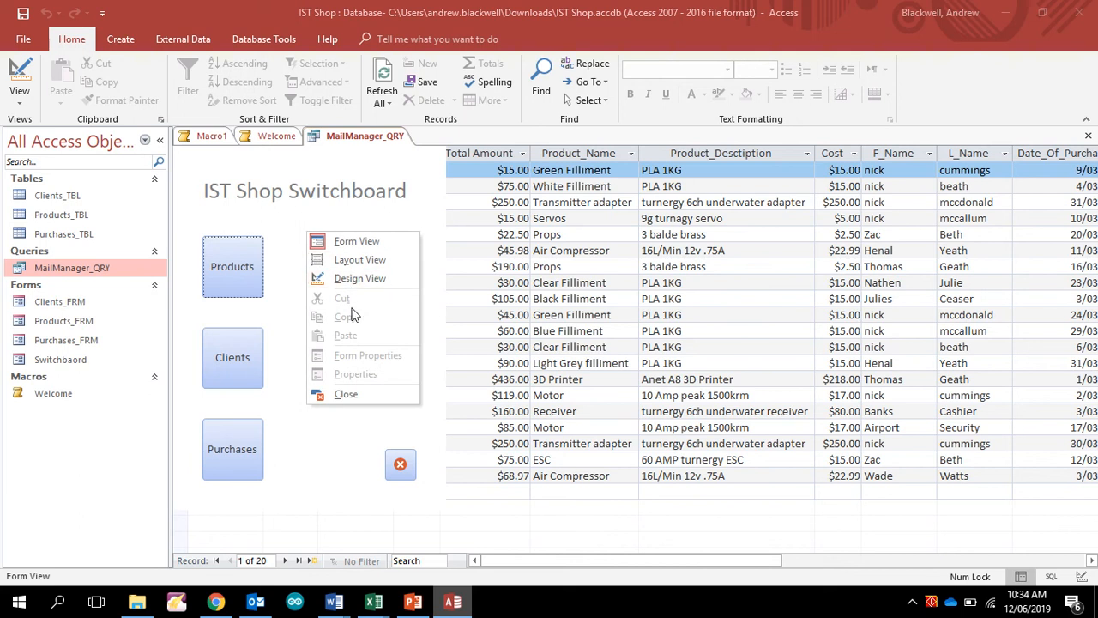
left_click(360, 390)
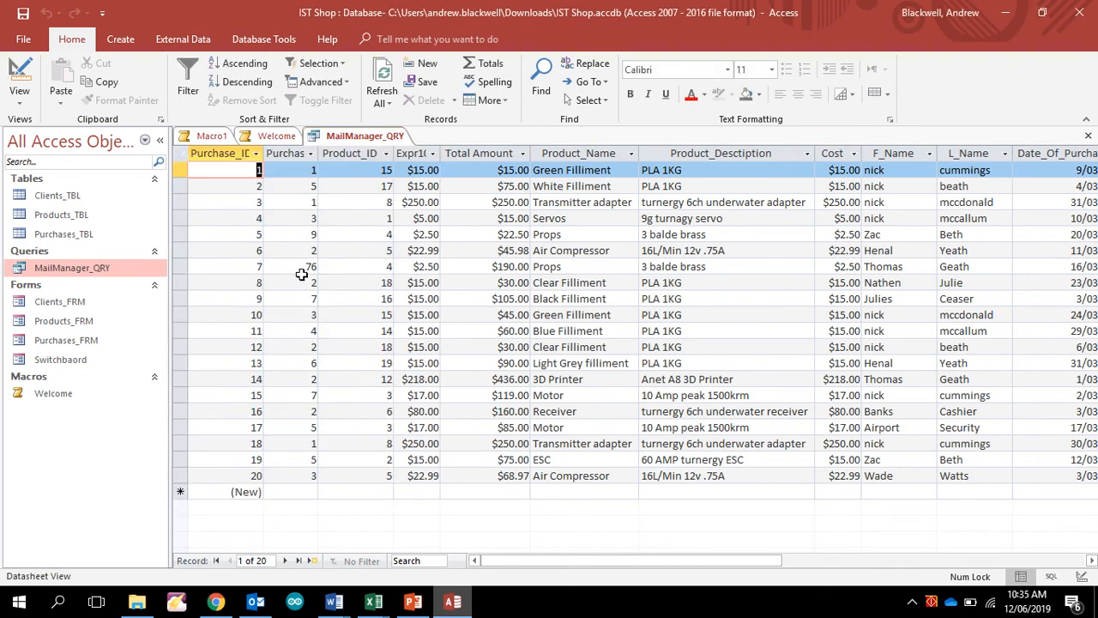
Step: Show MailManager_QRY in Design View and review its related tables and all fields in the design grid
left_click(19, 77)
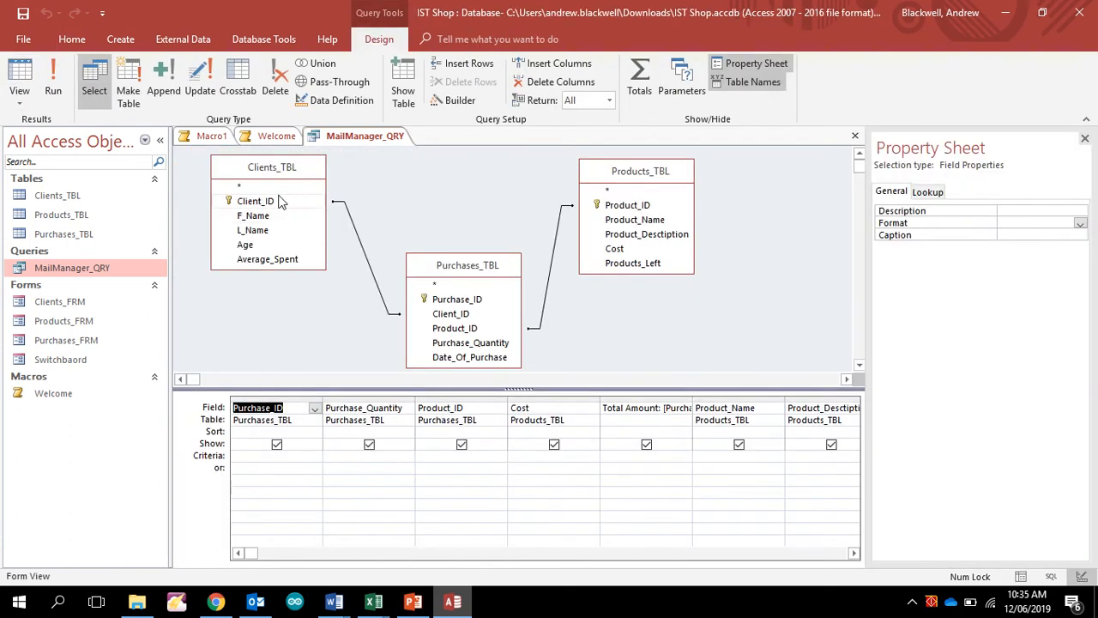
left_click(425, 553)
left_click(425, 555)
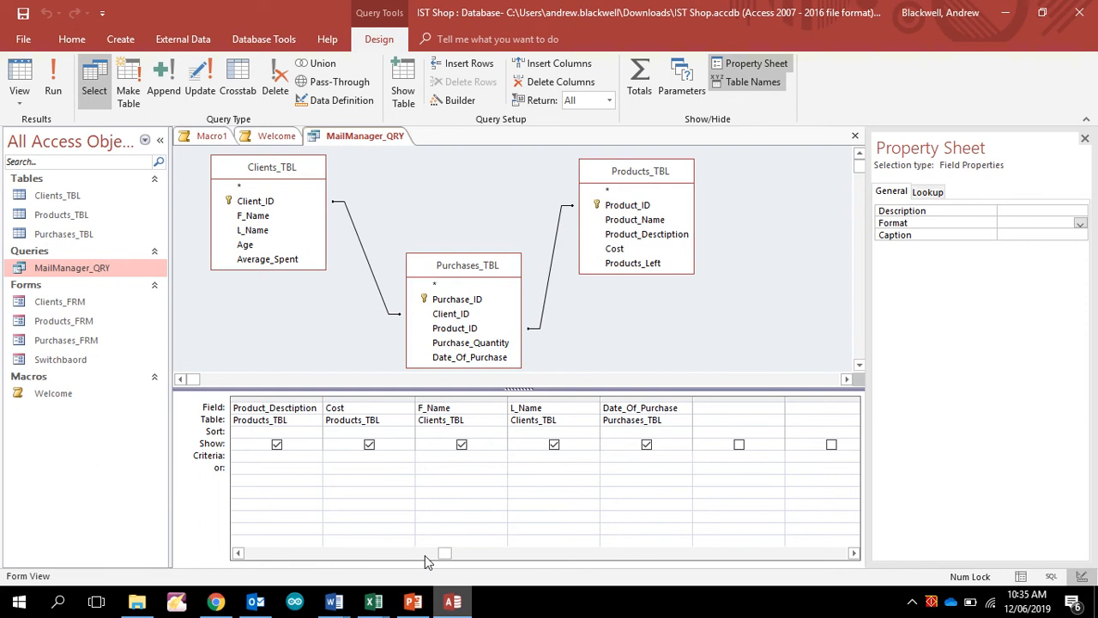
left_click_drag(607, 558, 249, 554)
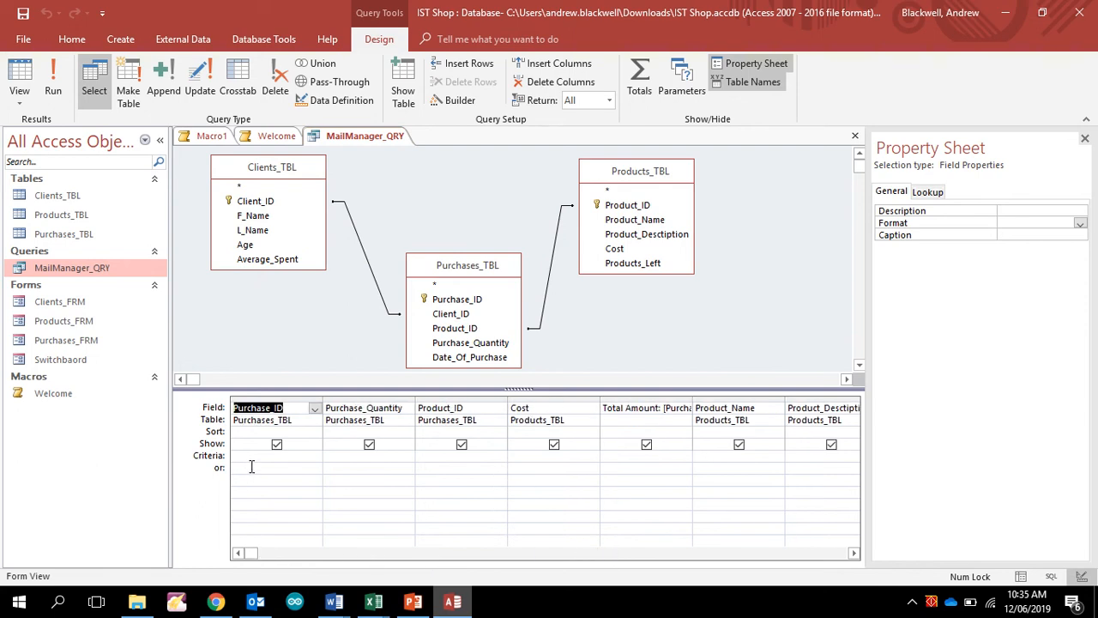
left_click(253, 455)
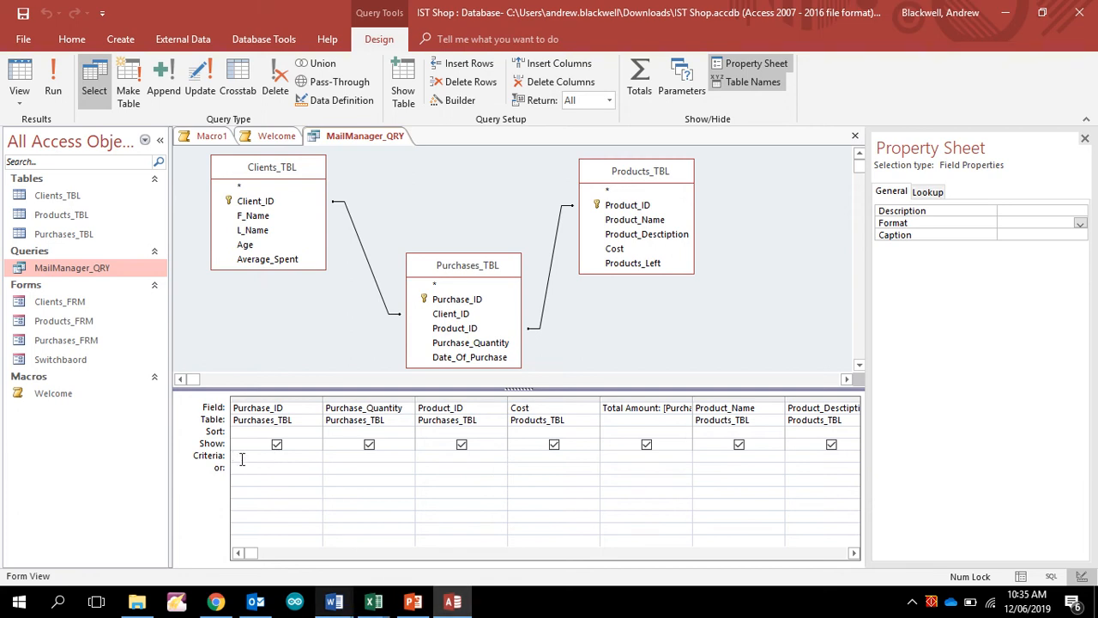
left_click(344, 615)
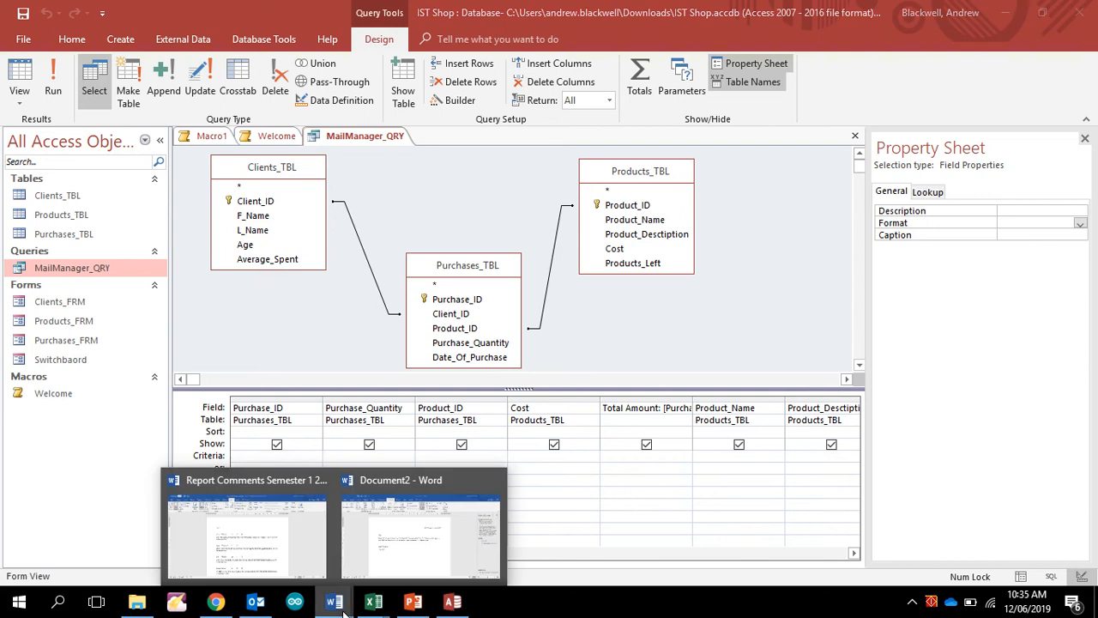
left_click(254, 457)
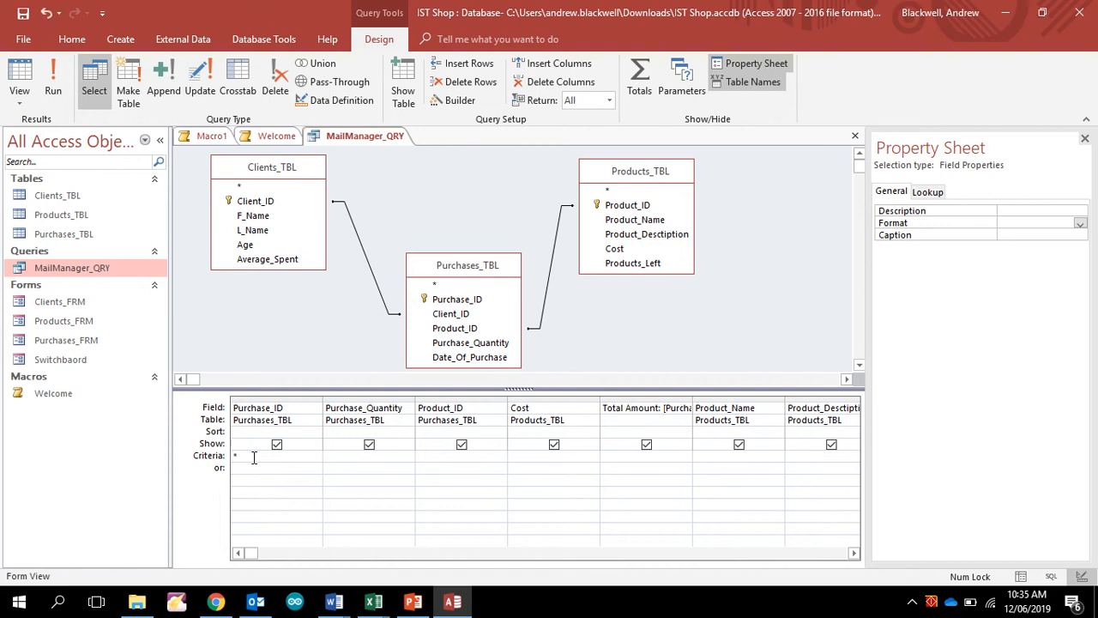
left_click(254, 457)
Step: Set the Product_Name criterion to *r*, check the filtered records in Datasheet View and return to Design View
left_click(725, 456)
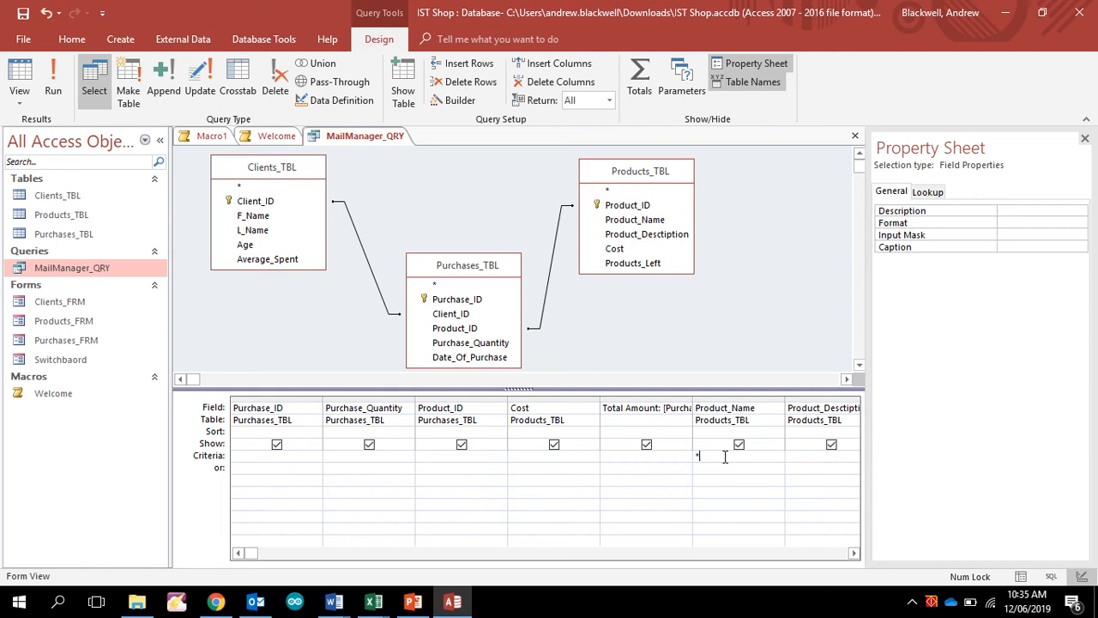
type("*r*")
left_click(15, 79)
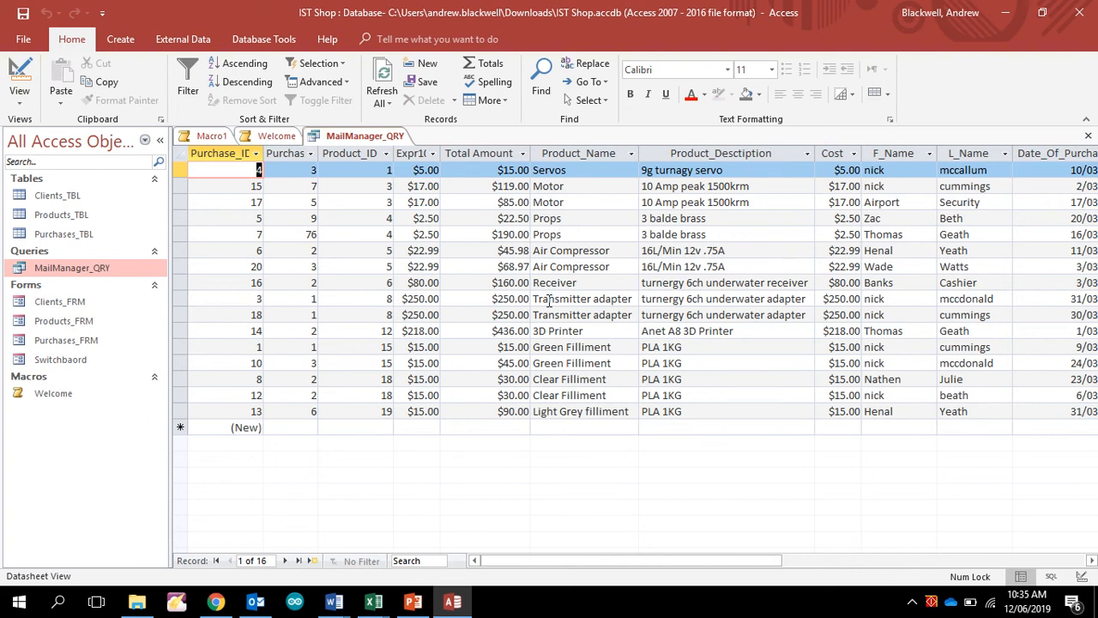
left_click(19, 79)
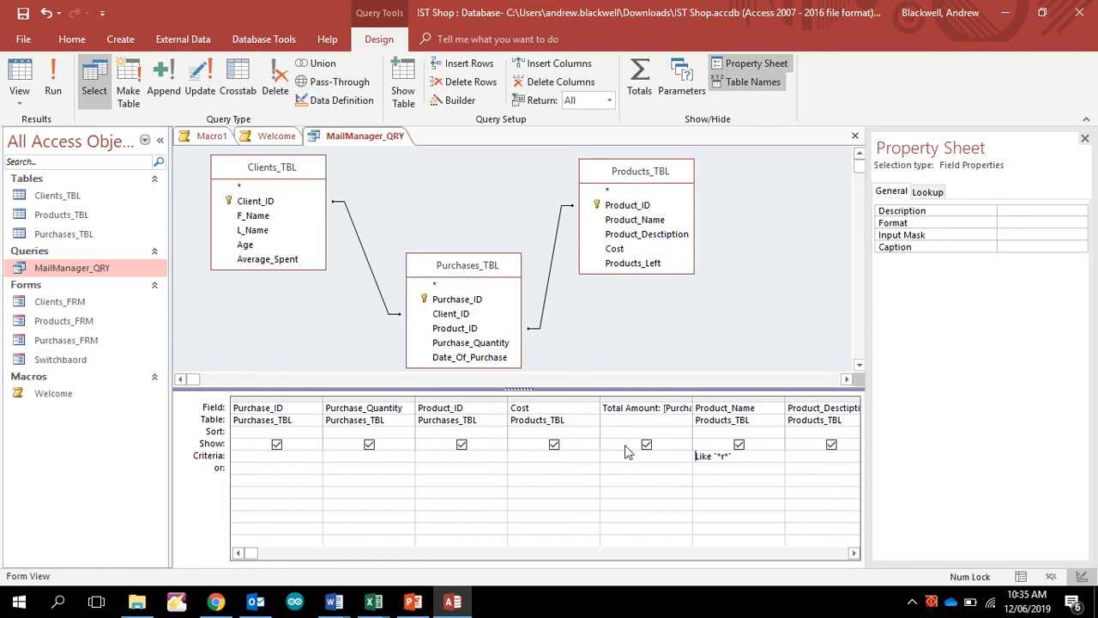
Step: Switch to the Document2 mail merge letter in Word, turn off the results preview and review the available merge fields
left_click(120, 39)
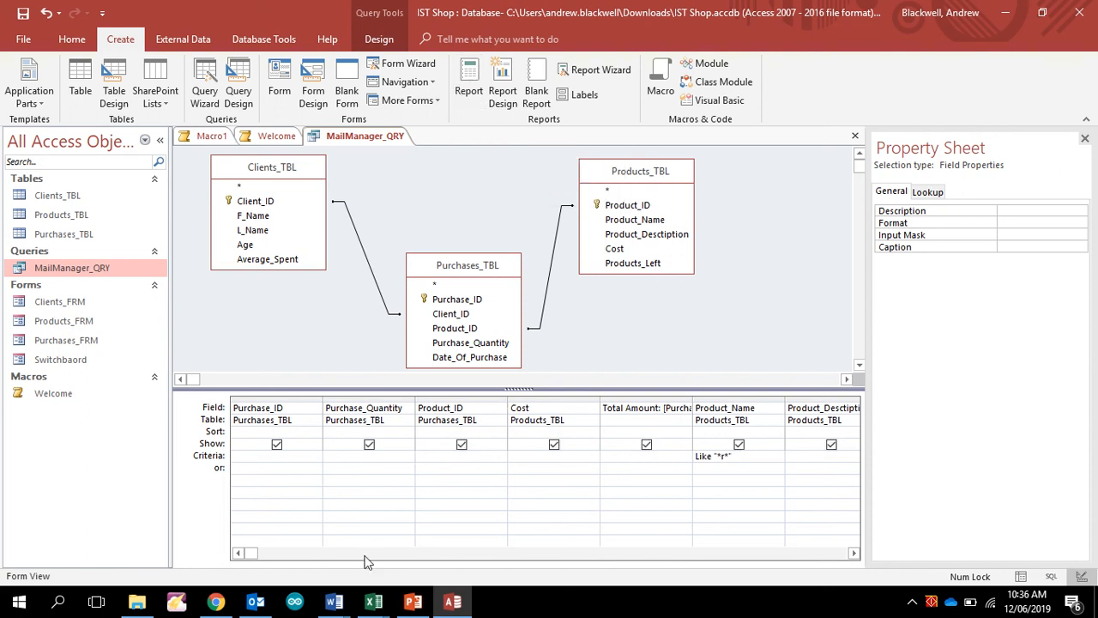
mouse_move(337, 605)
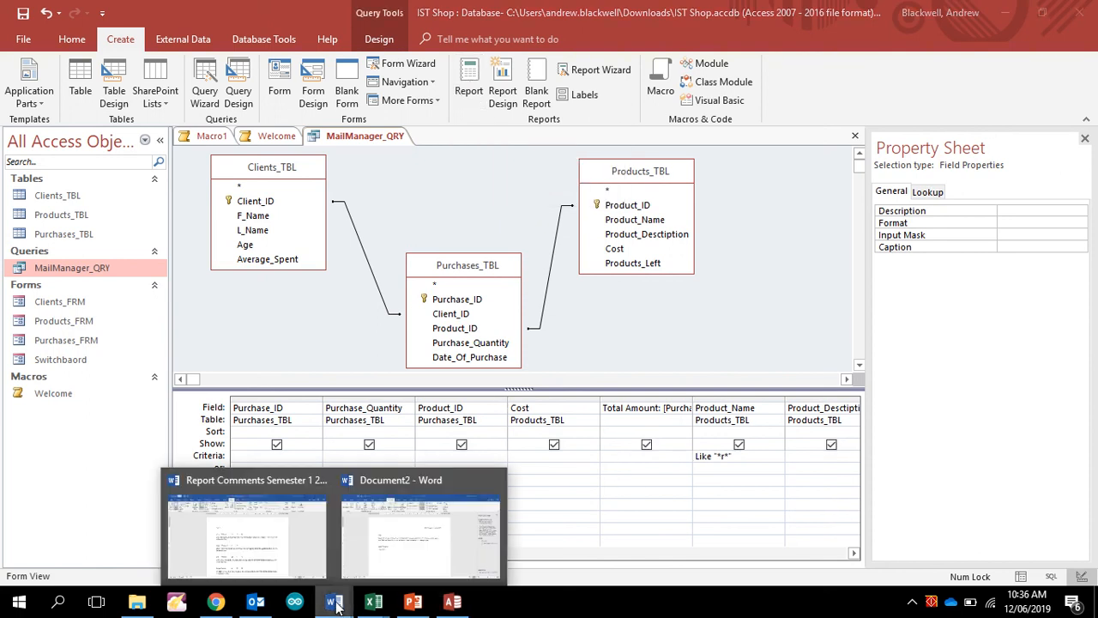
left_click(409, 532)
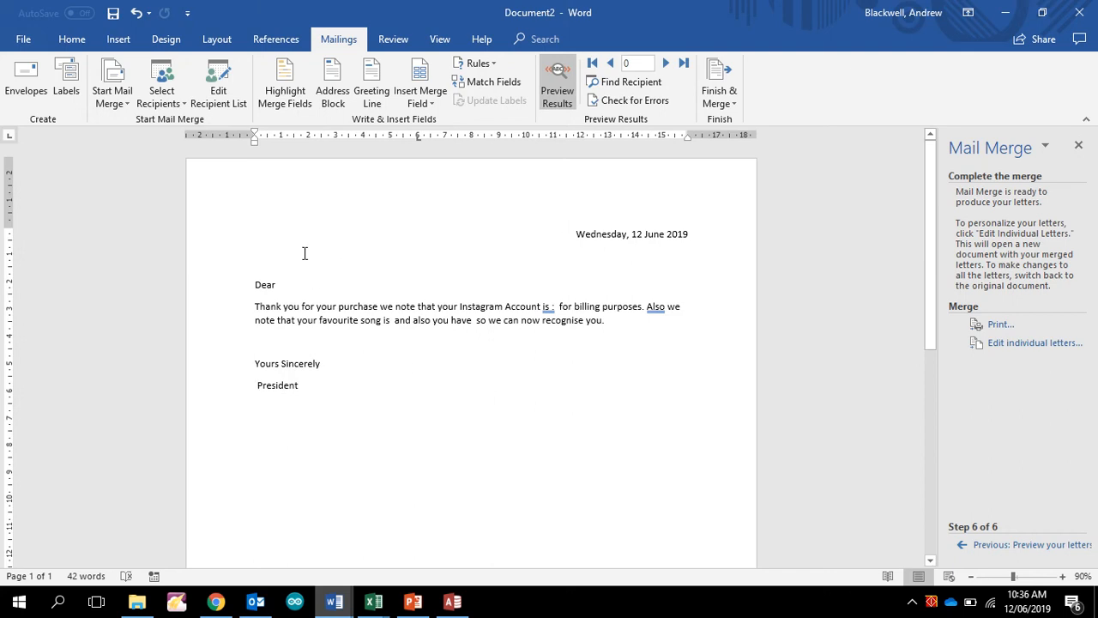
left_click(553, 93)
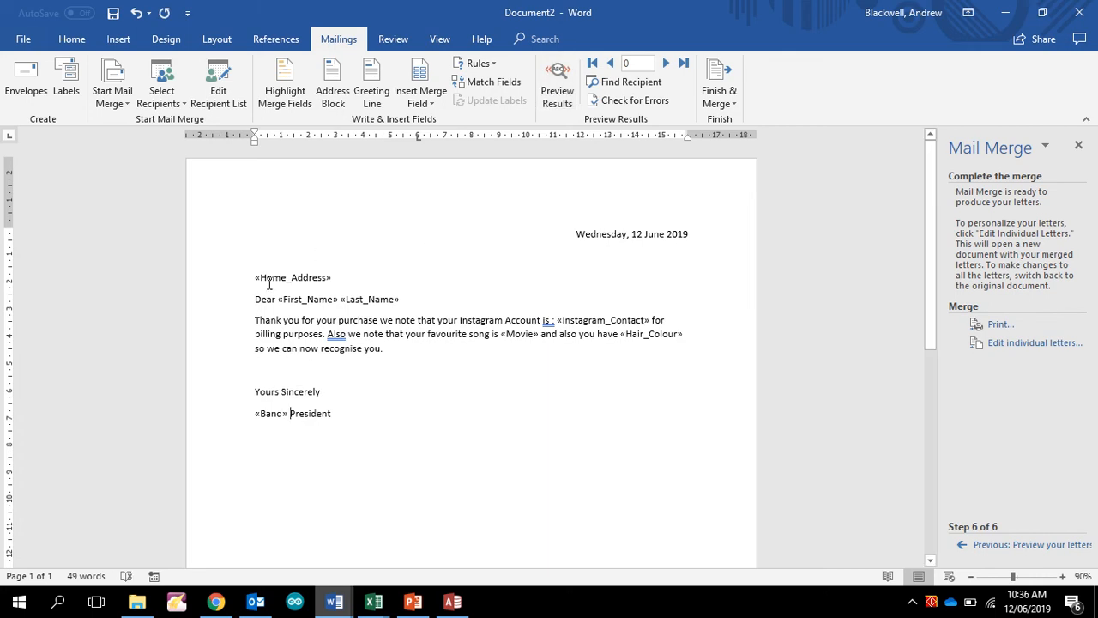
left_click(422, 104)
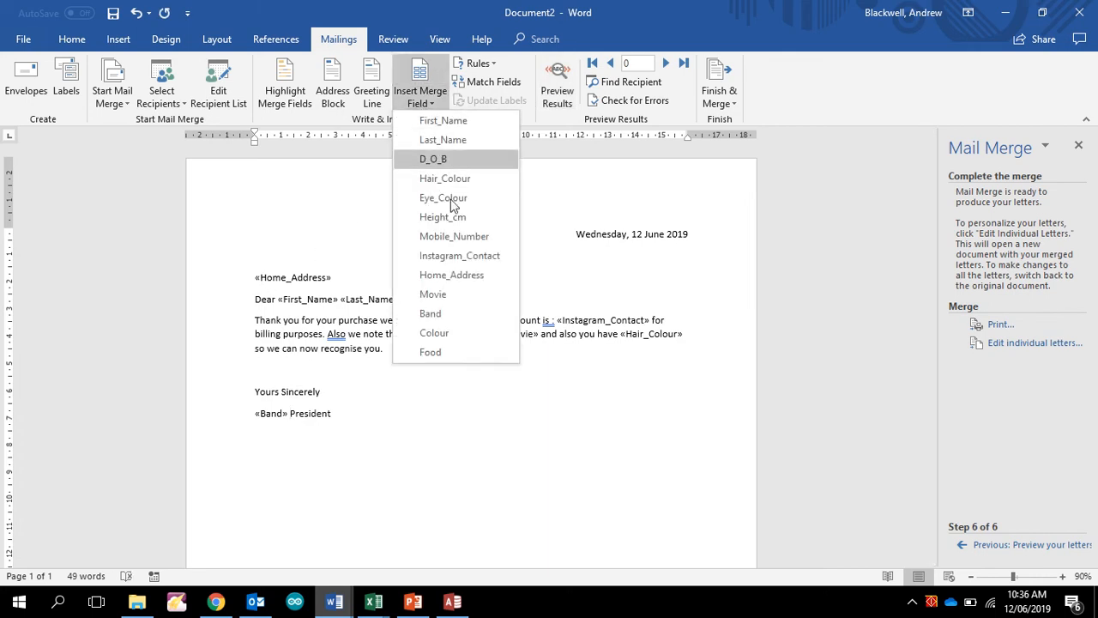
left_click(302, 324)
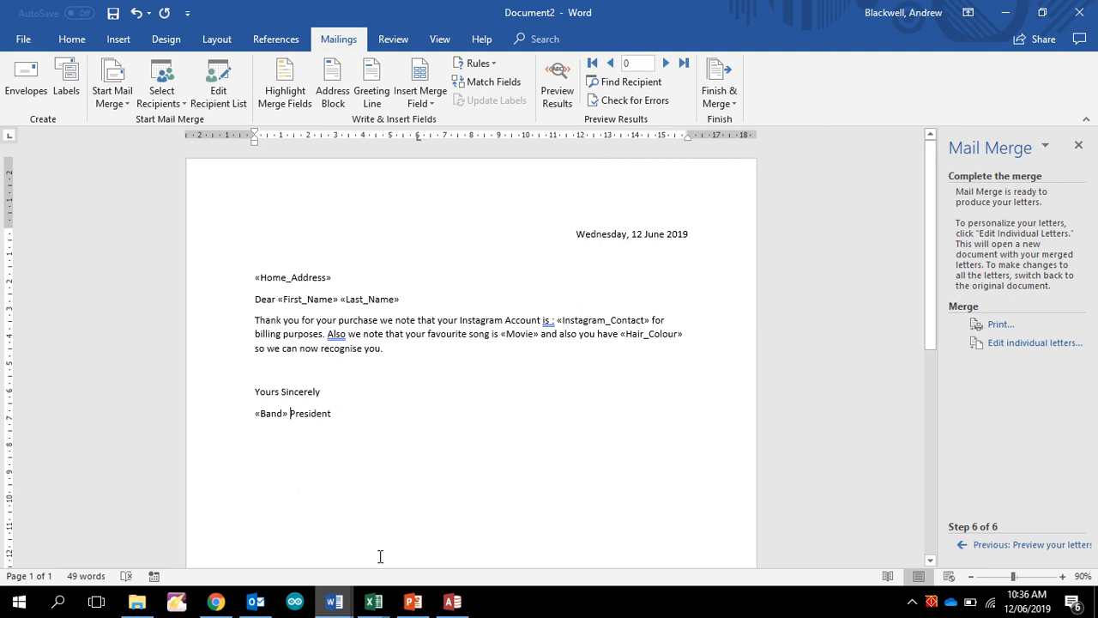
Step: Switch back to the MailManager_QRY design in Access and inspect the Clients_TBL, Purchases_TBL and Products_TBL field lists
left_click(452, 601)
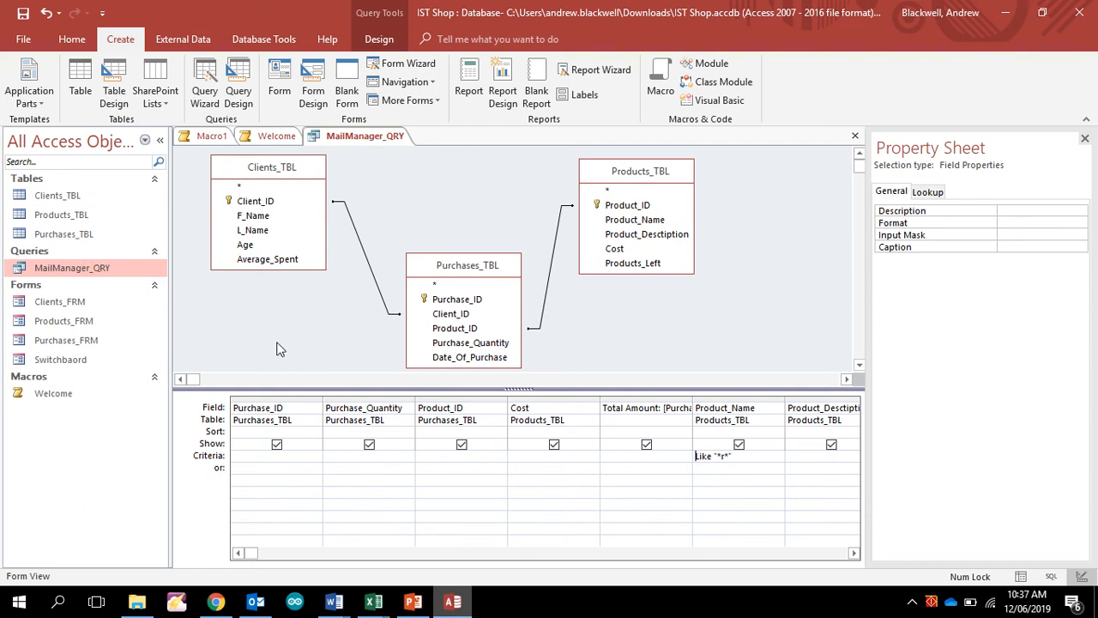
left_click(272, 169)
left_click(468, 273)
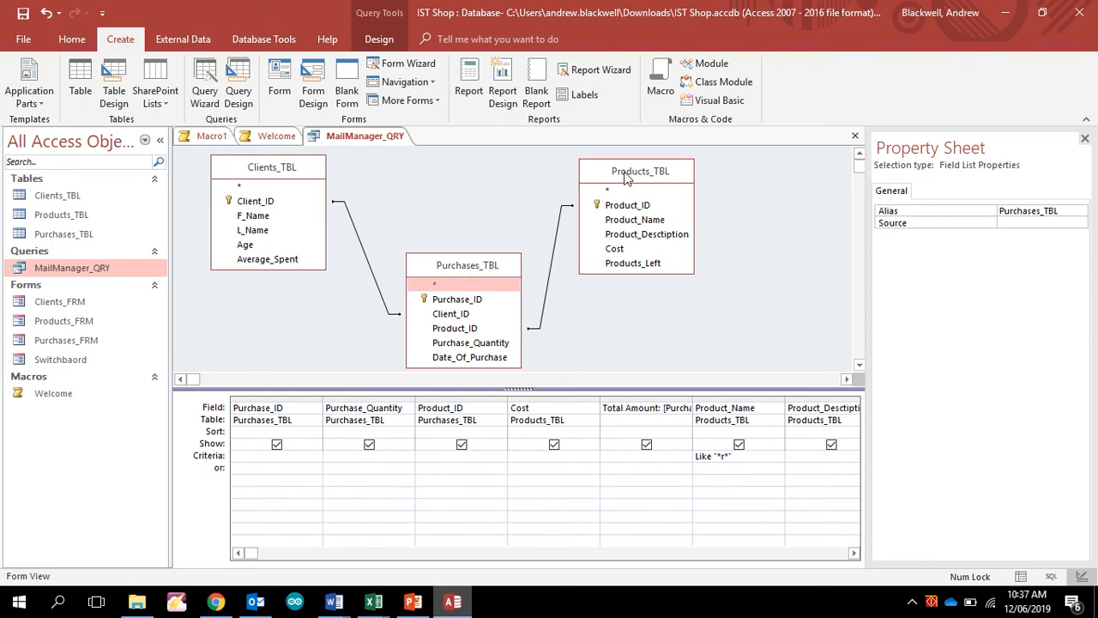
left_click(652, 172)
left_click(444, 212)
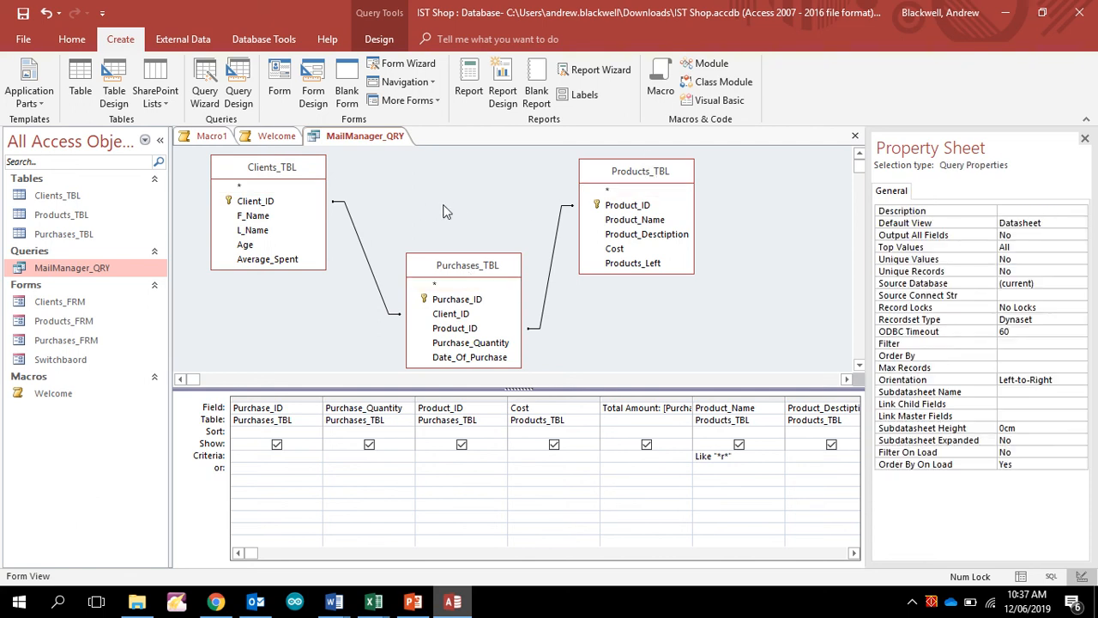